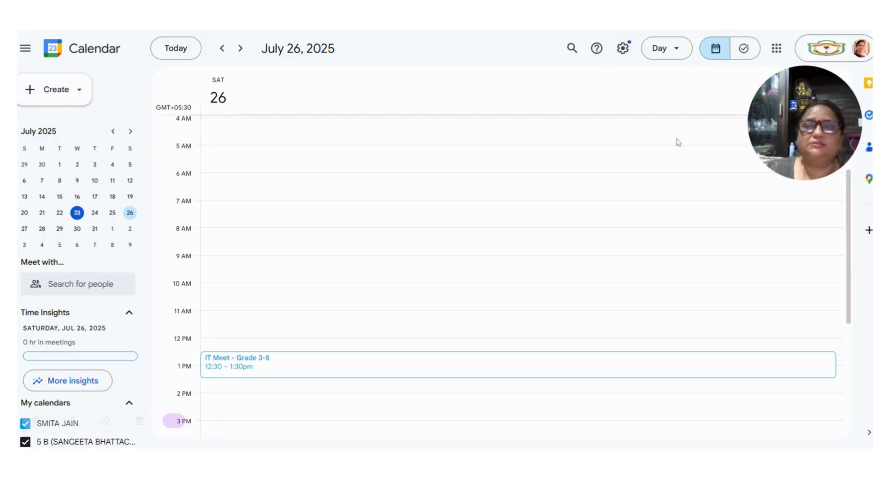
- Open the Create menu that lists new item types, including Appointment schedule
left_click(30, 92)
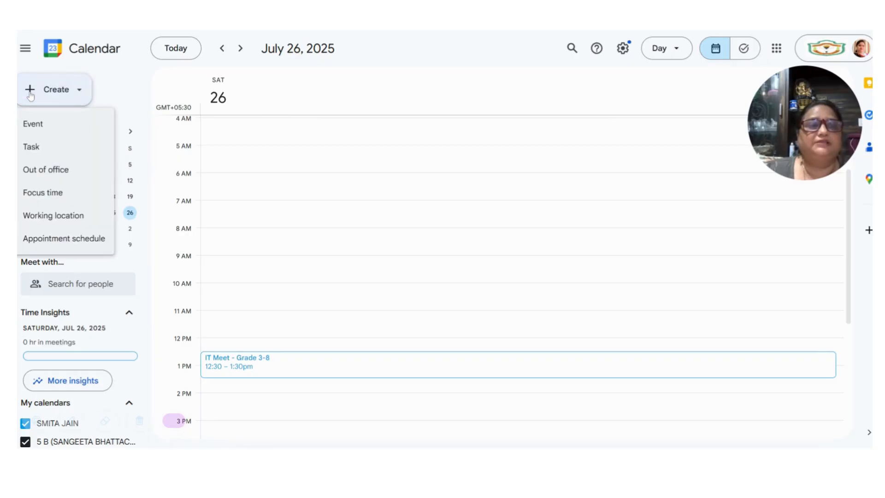
- Start a new appointment schedule and begin typing its title, PTM
left_click(45, 239)
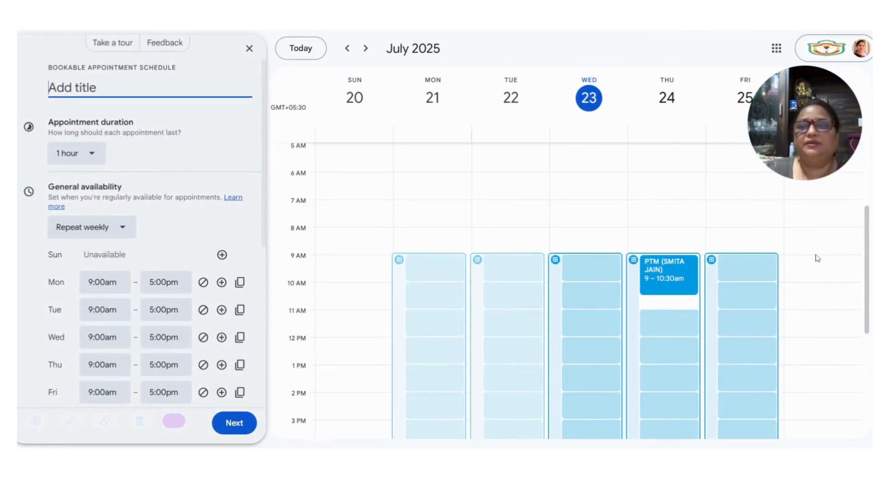
scroll(671, 277, "down", 2)
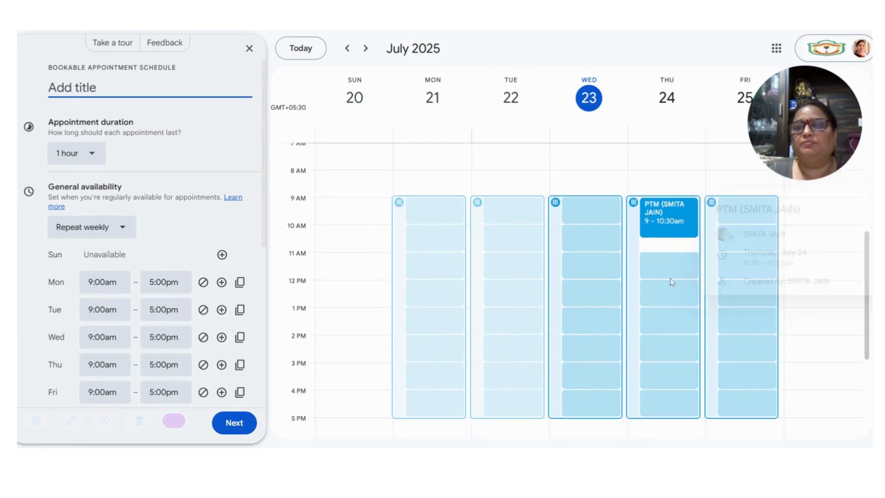
mouse_move(650, 219)
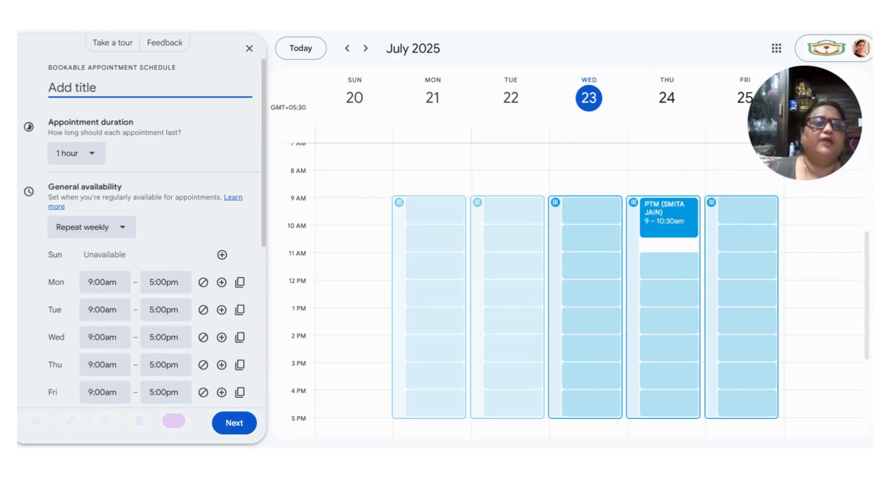
type("PT")
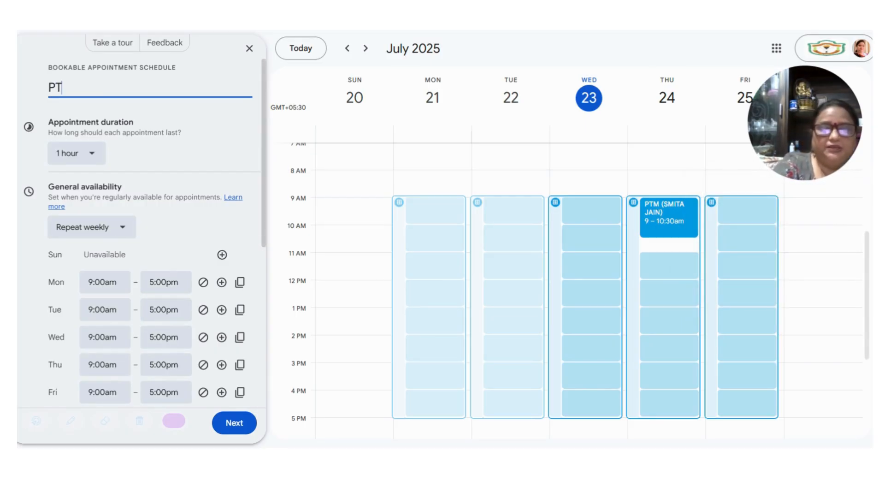
type("M")
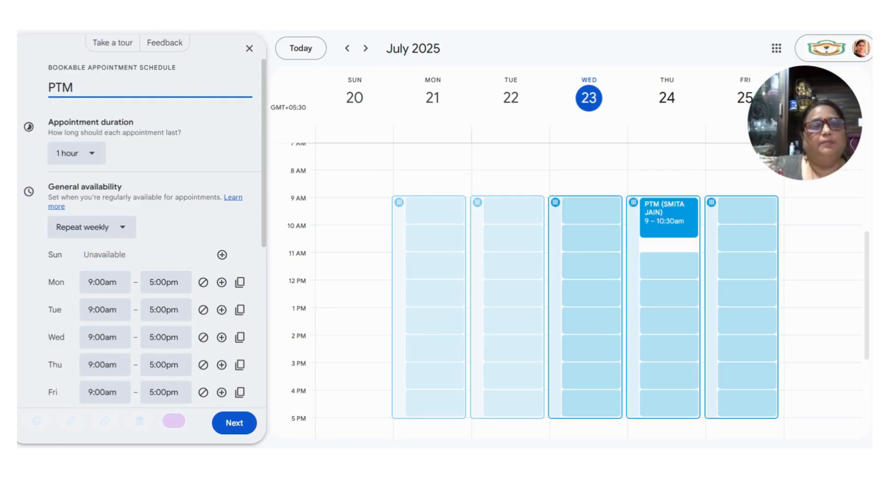
- Try 30-minute appointments, keep Repeat weekly, then set the duration back to 1 hour
left_click(74, 153)
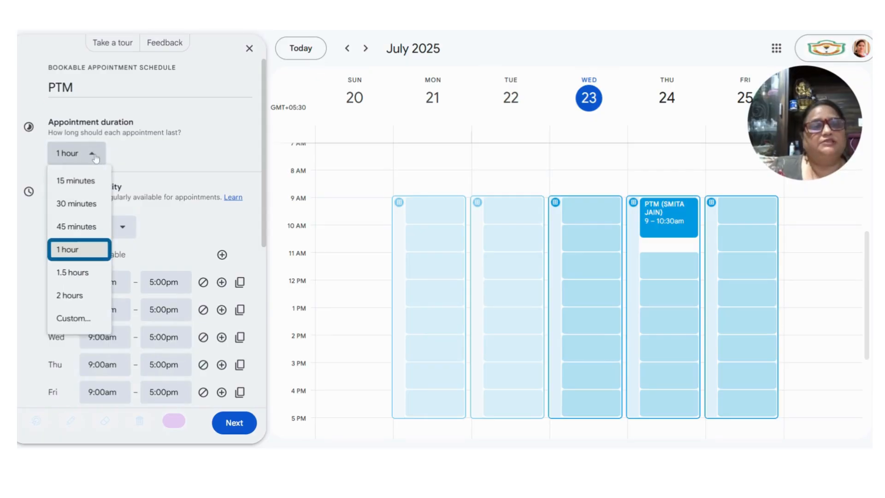
left_click(72, 207)
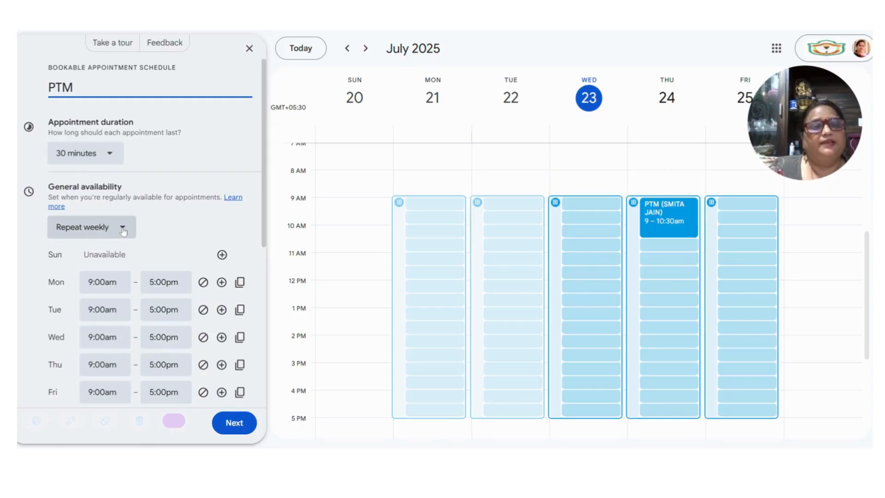
left_click(92, 230)
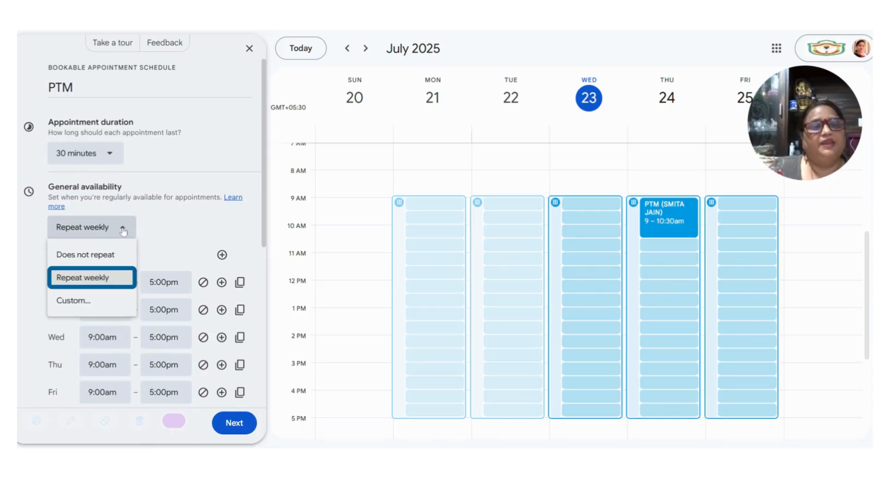
left_click(91, 282)
left_click(88, 153)
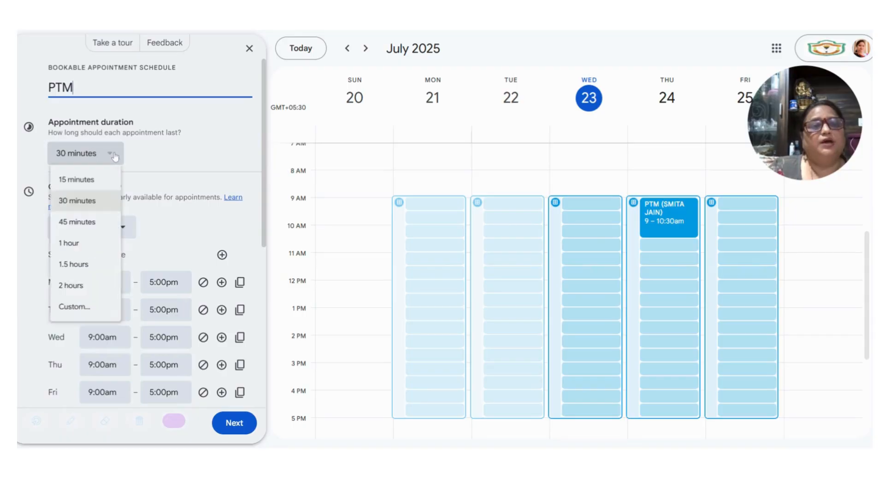
left_click(68, 249)
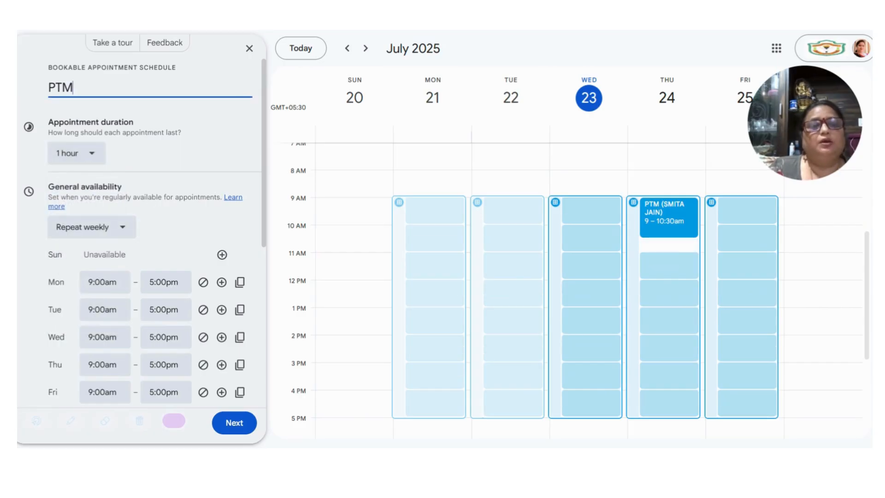
scroll(173, 217, "down", 3)
- Expand Scheduling window to review the 60-days-ahead and 4-hours-before limits
scroll(173, 217, "up", 2)
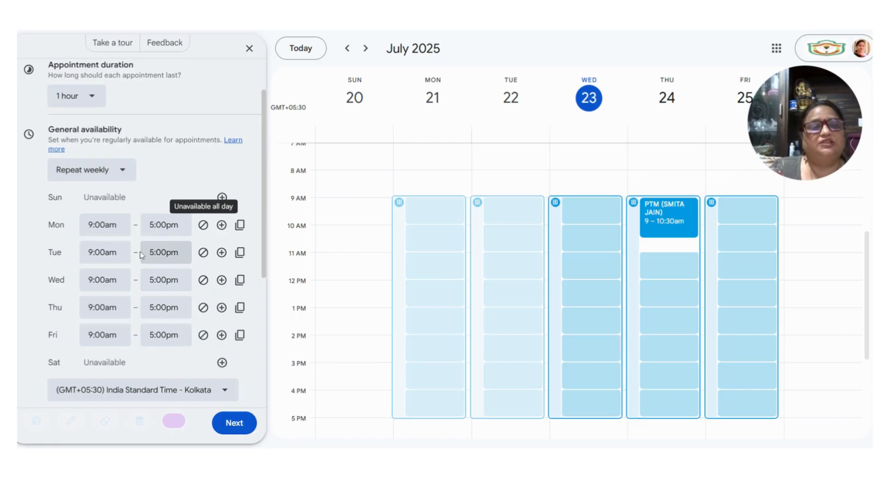
scroll(137, 264, "down", 2)
scroll(136, 264, "down", 1)
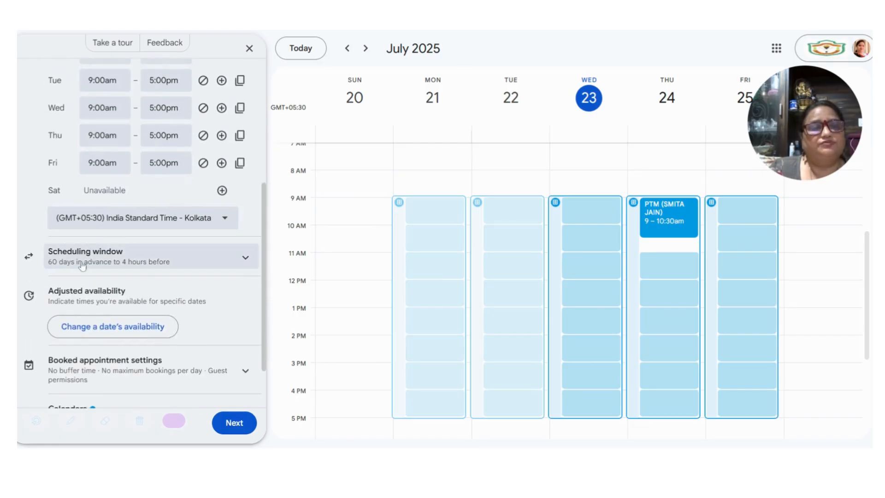
left_click(245, 260)
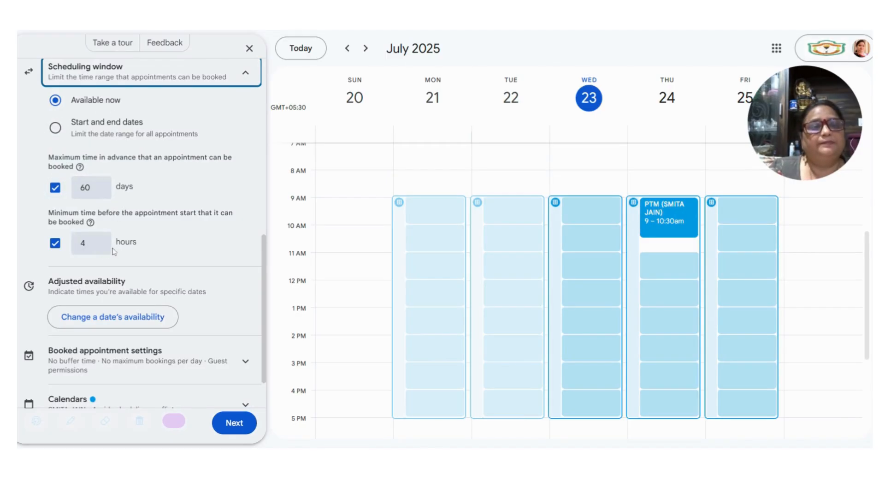
- Add a second Monday availability period, 6:00pm–7:00pm
scroll(100, 251, "up", 4)
scroll(99, 252, "up", 4)
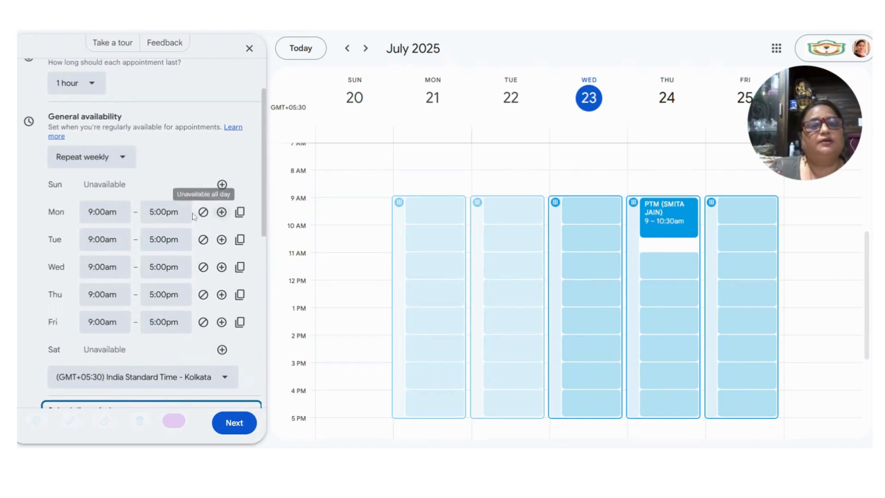
left_click(223, 215)
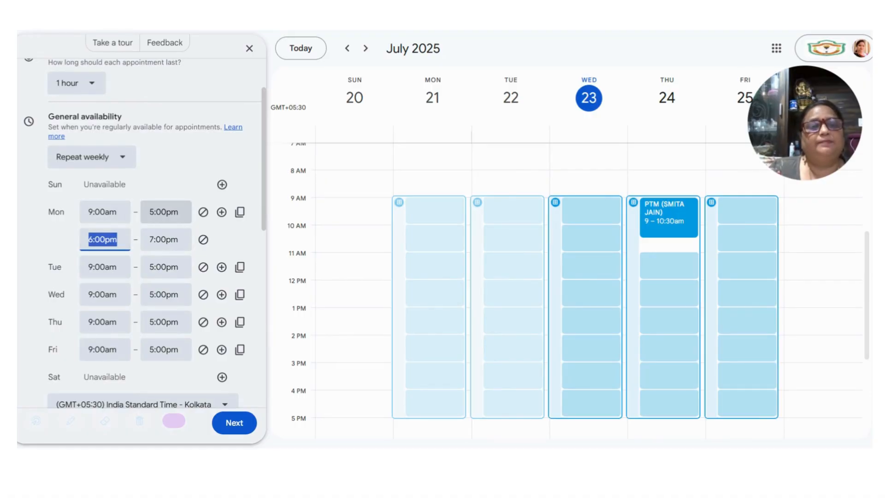
- Make Monday's first availability period end at 9:30am
left_click(165, 212)
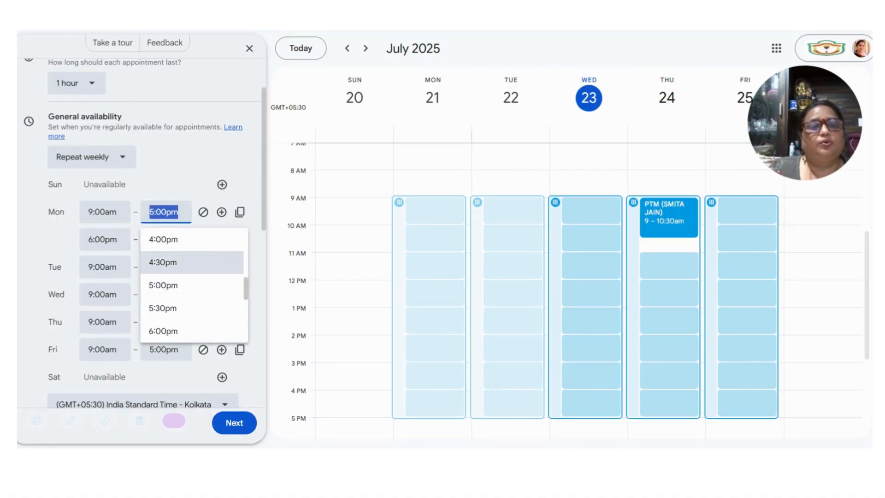
scroll(191, 262, "up", 2)
scroll(192, 262, "down", 2)
scroll(193, 285, "up", 7)
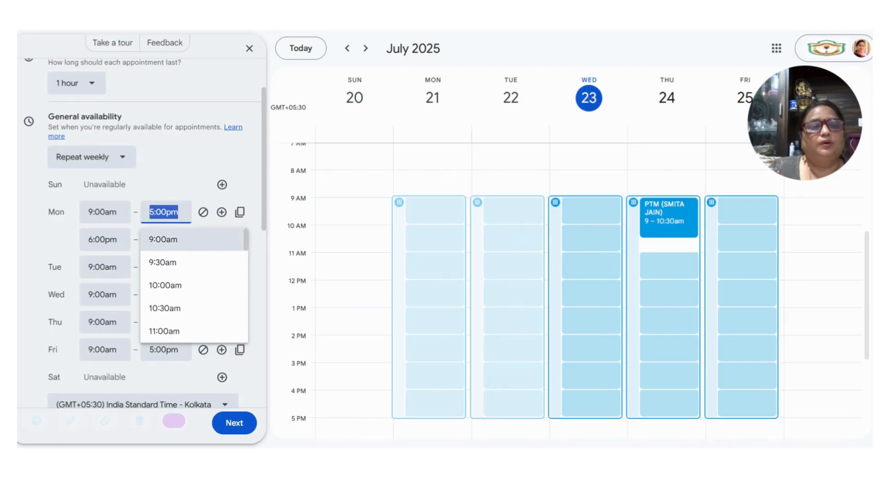
left_click(184, 262)
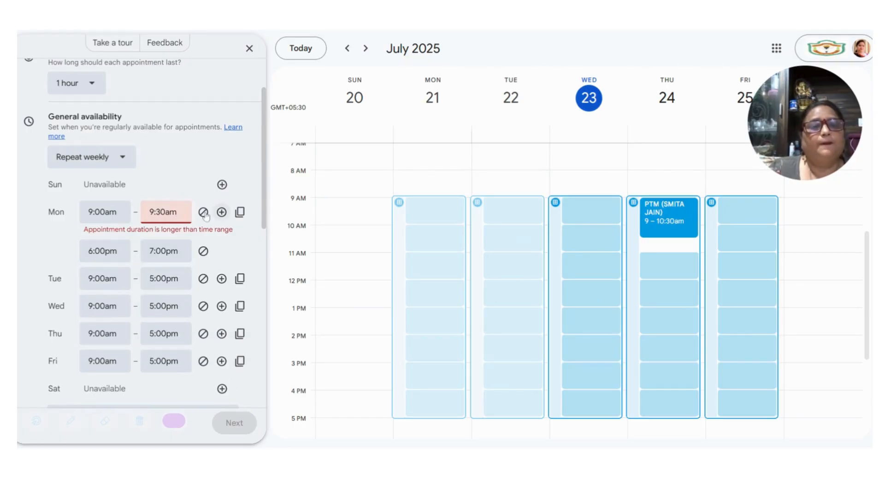
- Set Monday's second period to 9:30am–10:00am and bring up the availability repeat choices
left_click(104, 251)
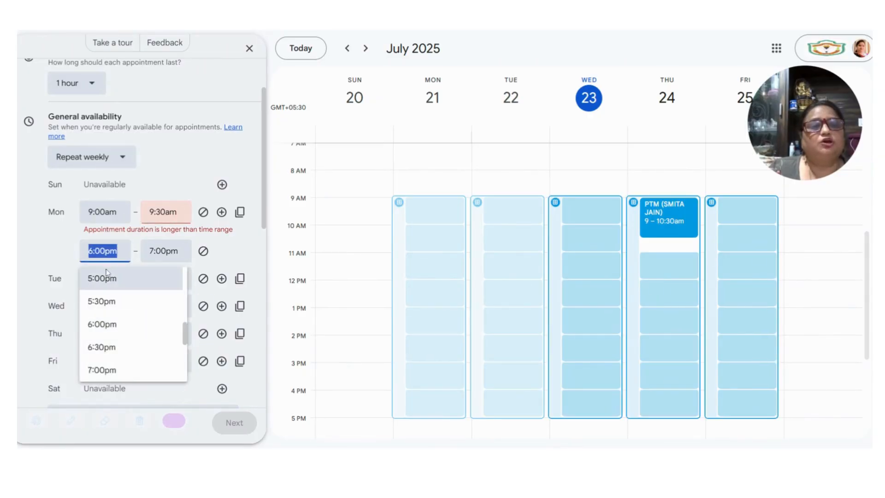
scroll(119, 320, "up", 3)
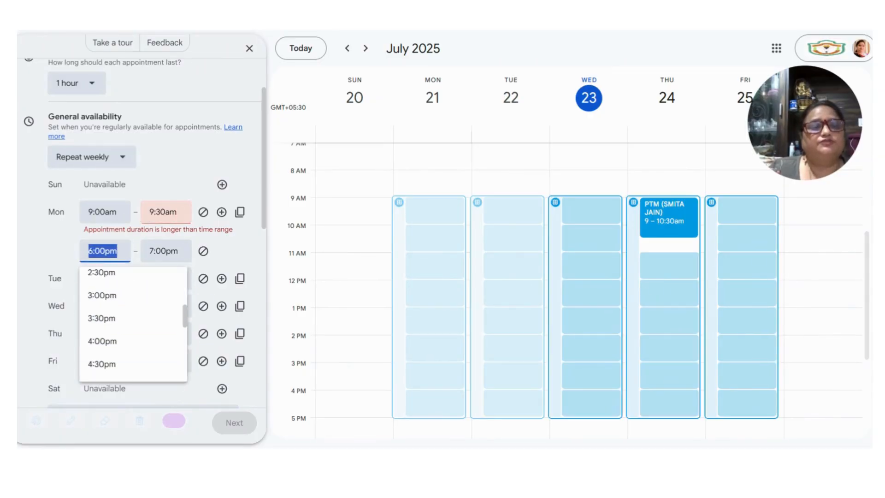
scroll(105, 311, "up", 5)
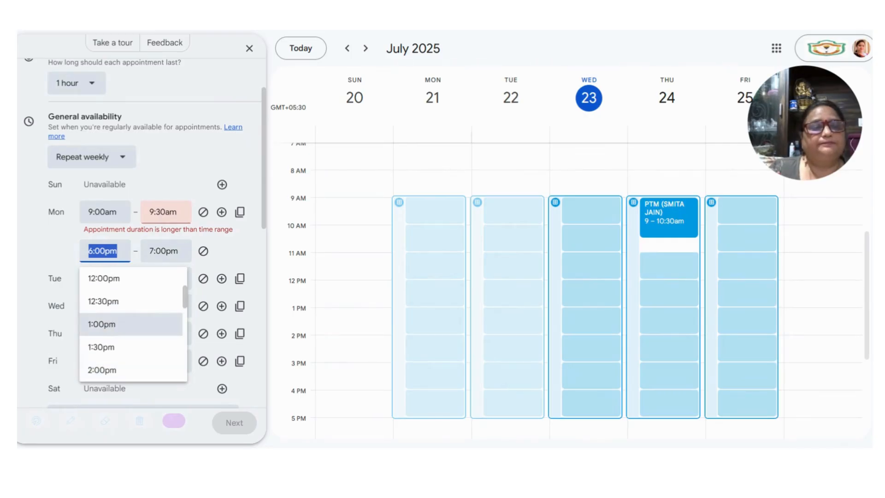
scroll(106, 311, "up", 2)
left_click(106, 279)
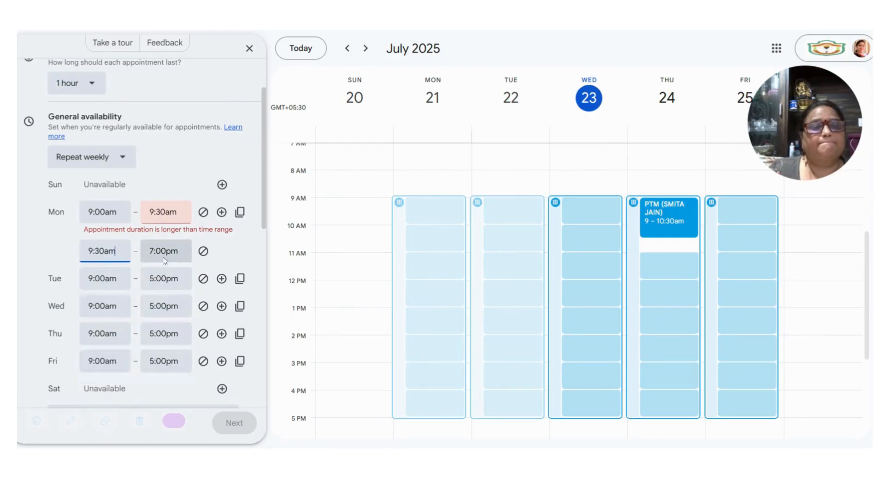
left_click(163, 251)
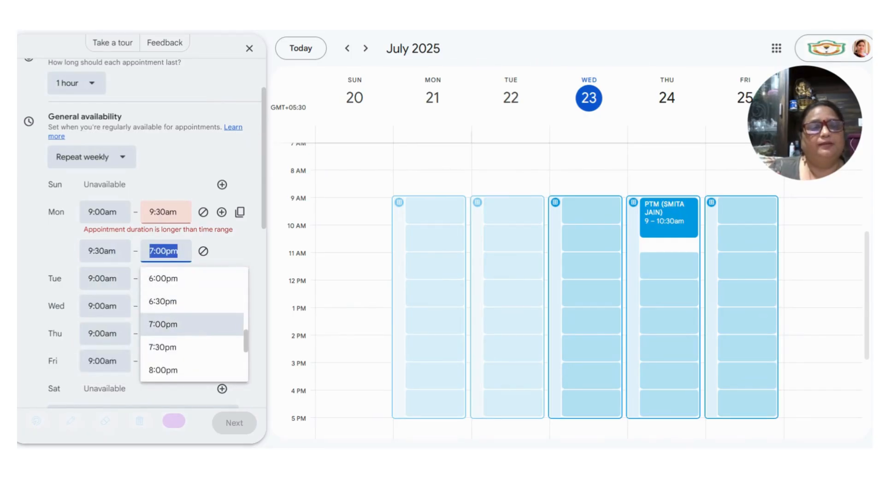
scroll(160, 341, "up", 1)
scroll(160, 342, "up", 10)
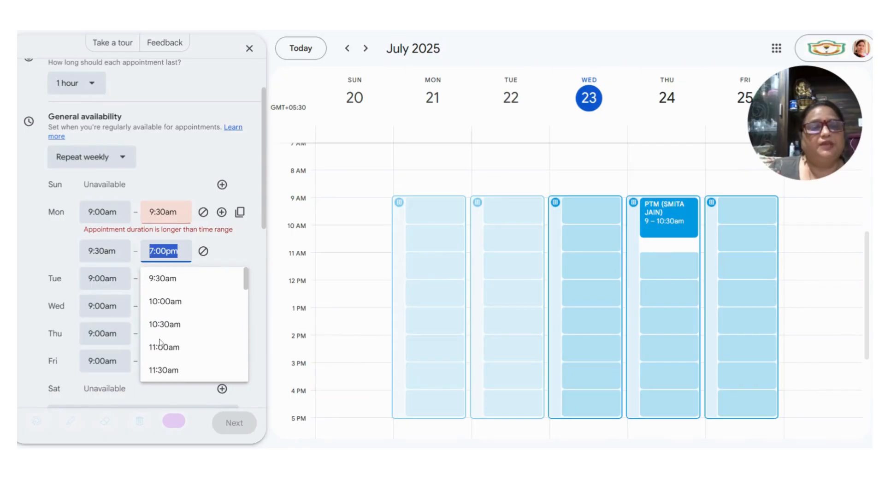
left_click(165, 301)
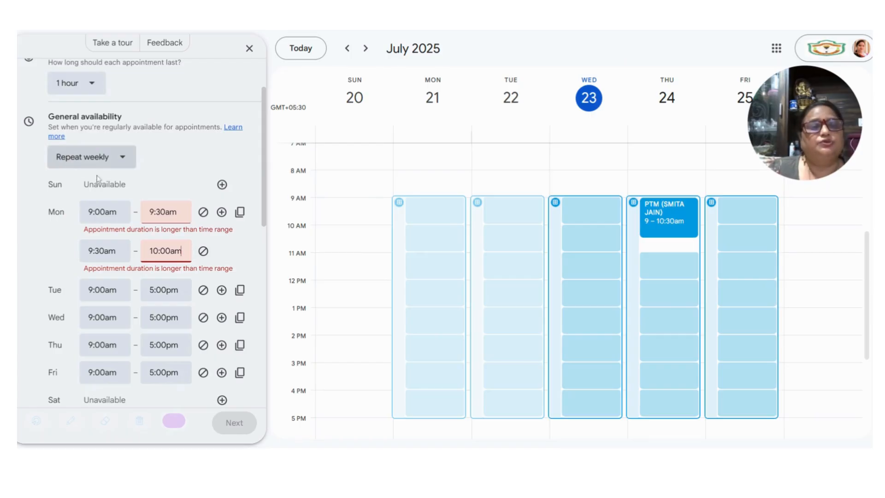
scroll(79, 141, "up", 2)
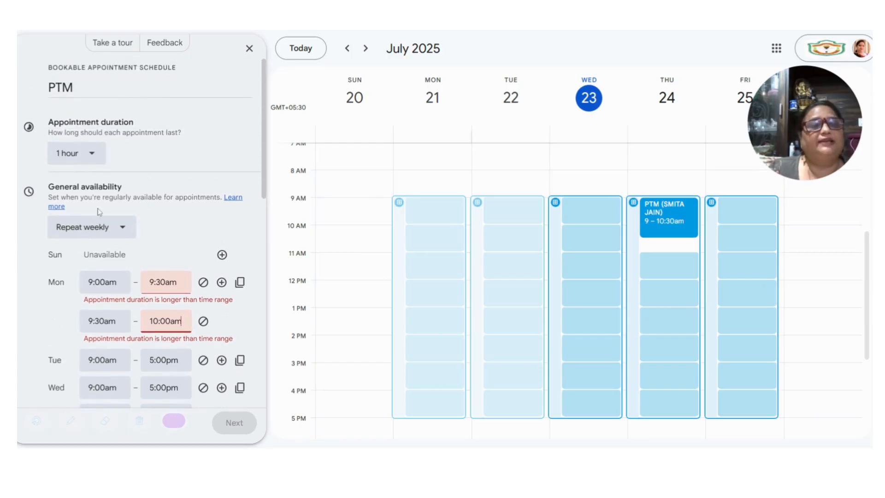
left_click(90, 228)
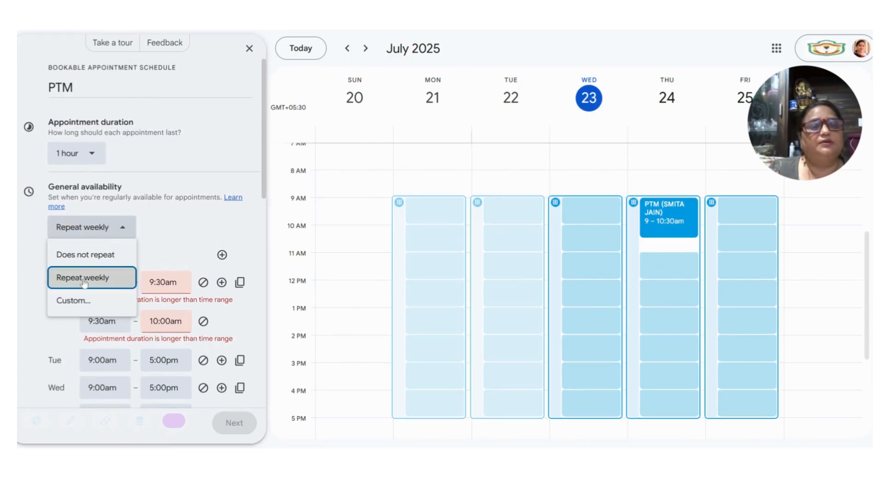
- Choose a custom availability recurrence repeating every 1 week
left_click(74, 300)
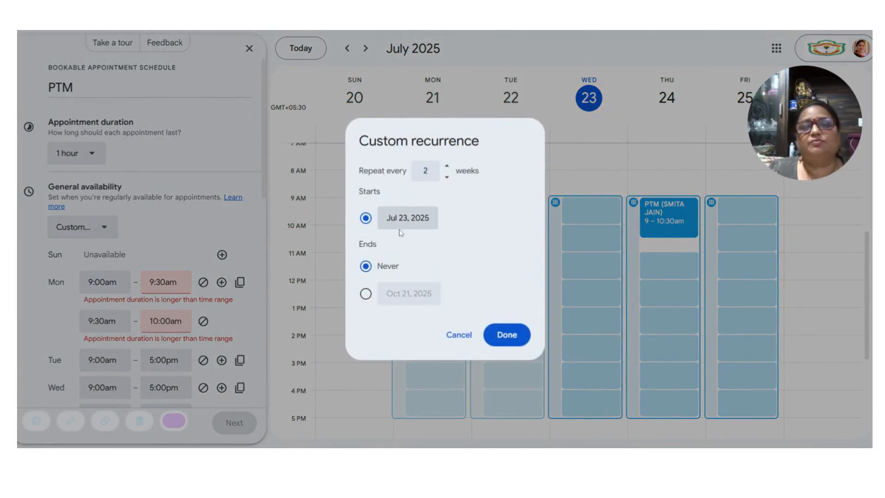
left_click(425, 171)
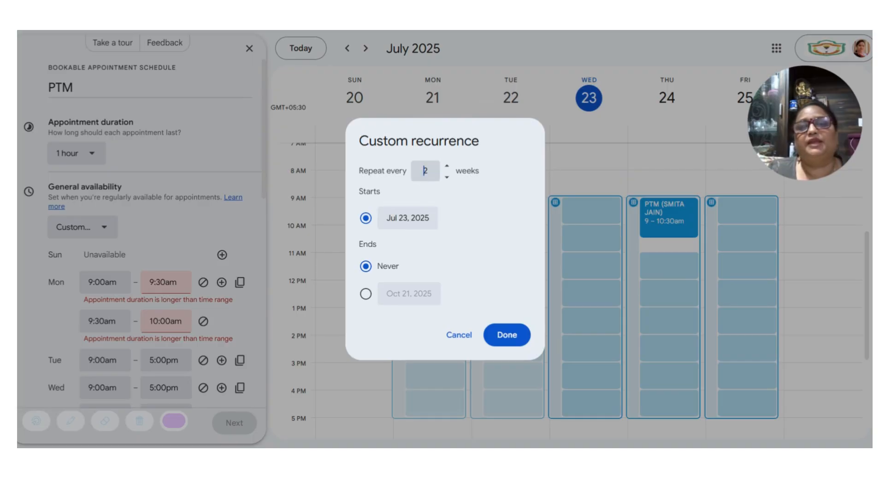
left_click(446, 166)
left_click(447, 177)
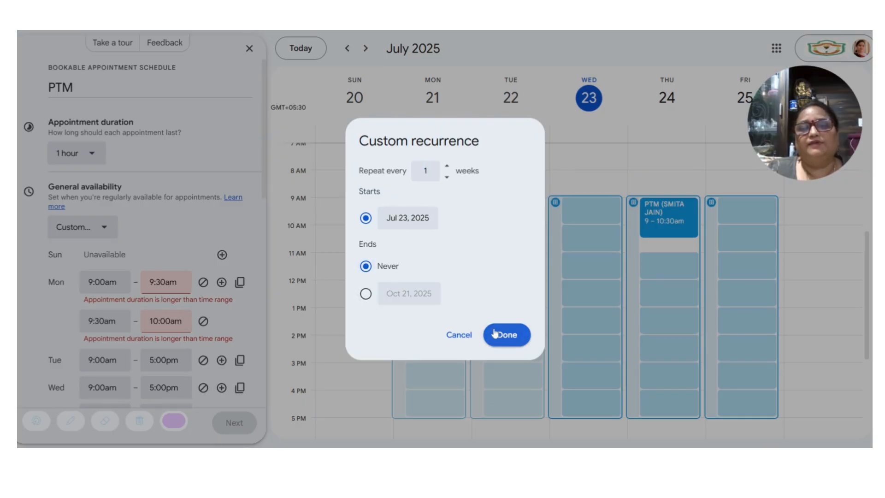
- Have the recurrence start Jul 24, 2025 and end Aug 14, 2025, then confirm
left_click(366, 294)
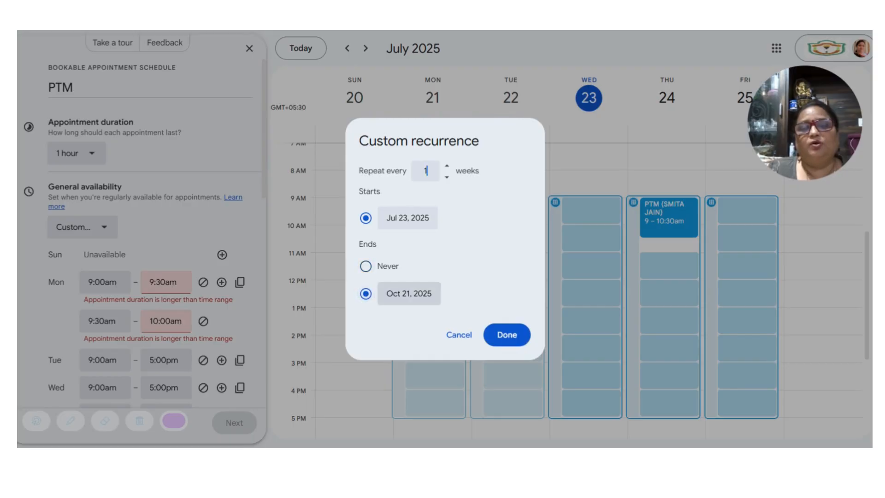
left_click(409, 294)
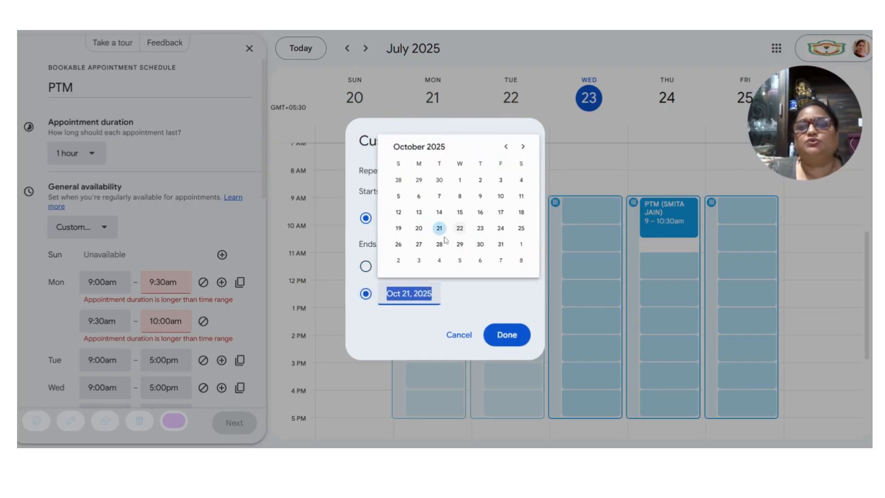
left_click(505, 146)
left_click(506, 146)
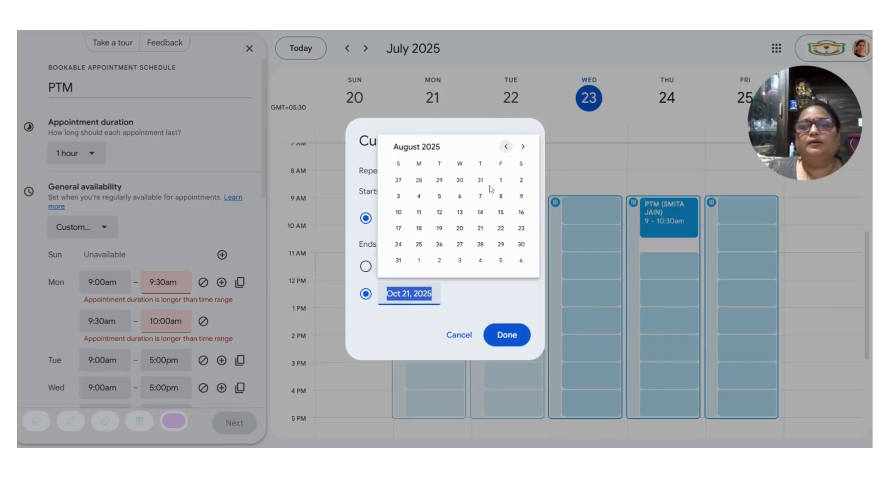
left_click(479, 211)
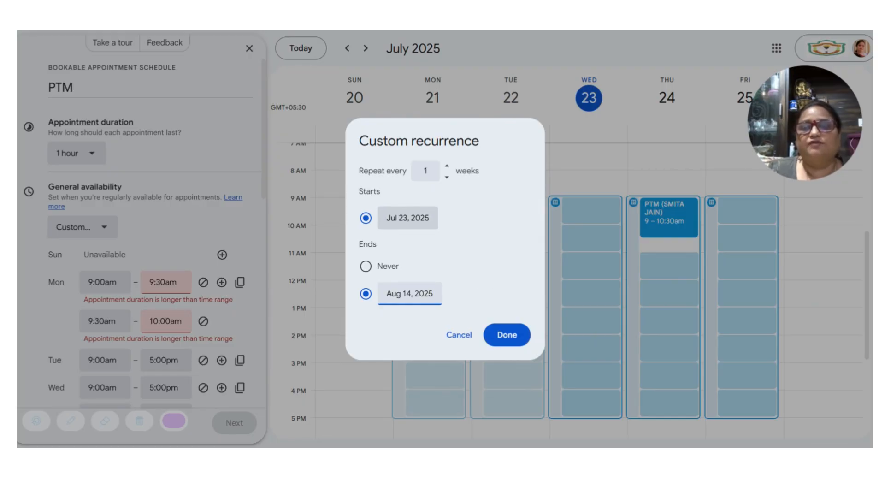
left_click(407, 217)
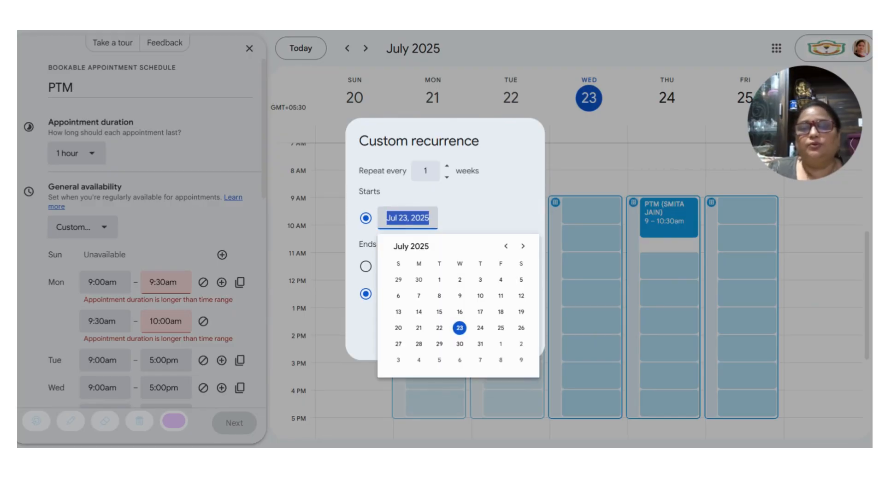
left_click(480, 327)
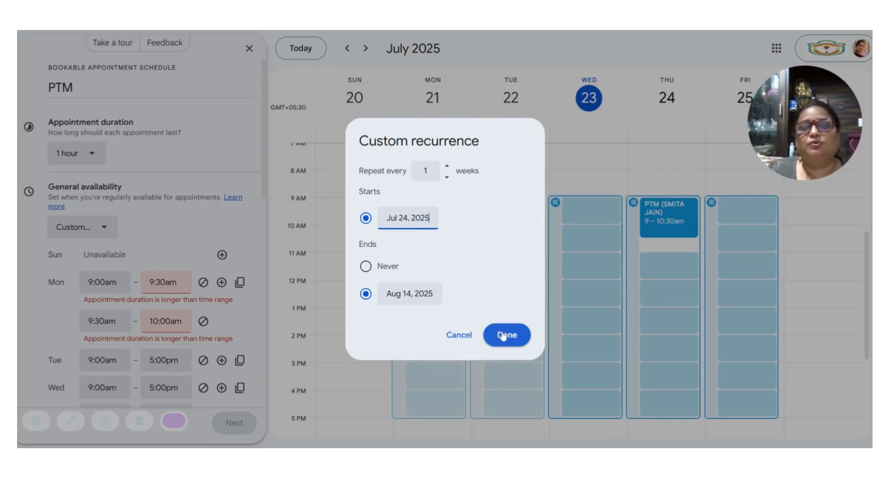
left_click(503, 337)
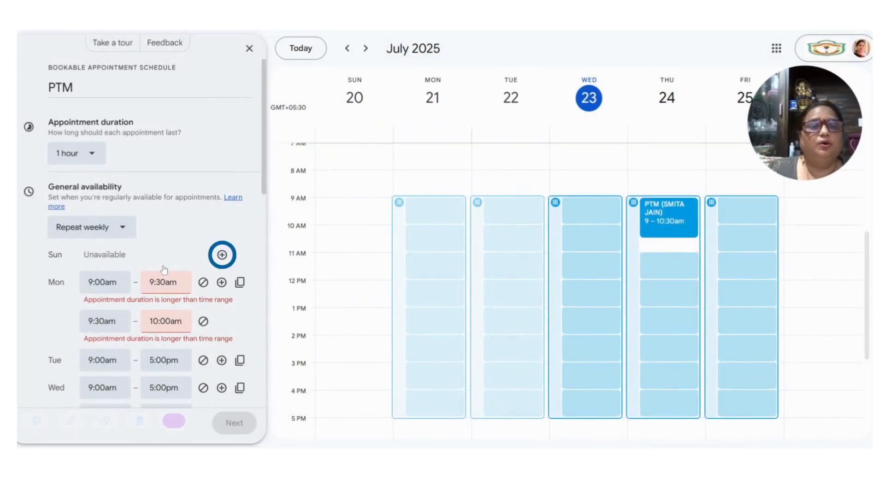
- Copy Monday's 9:00–9:30am and 9:30–10:00am periods to all weekdays
scroll(177, 168, "down", 3)
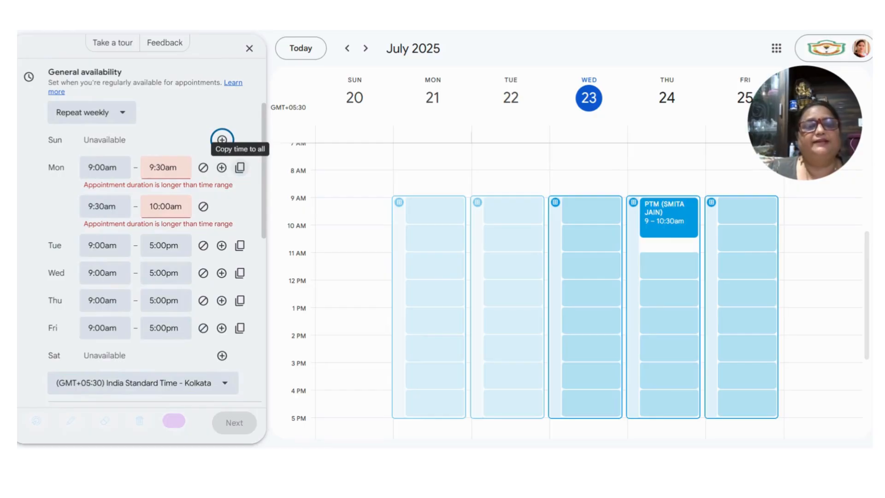
left_click(240, 167)
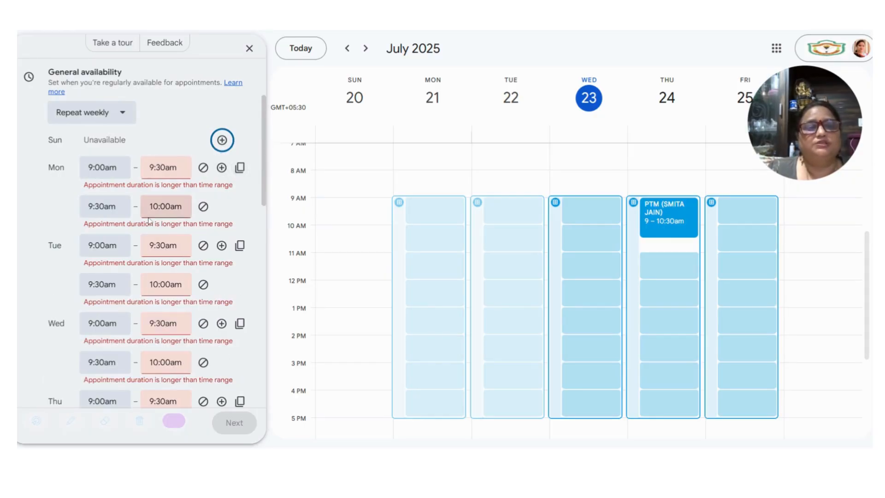
scroll(145, 258, "down", 3)
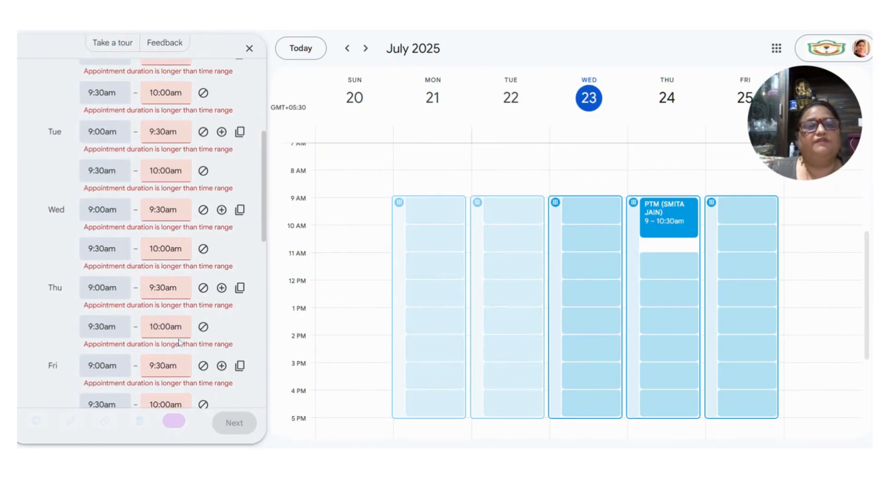
- Set the appointment duration to 1.5 hours
scroll(145, 258, "up", 5)
scroll(65, 161, "up", 2)
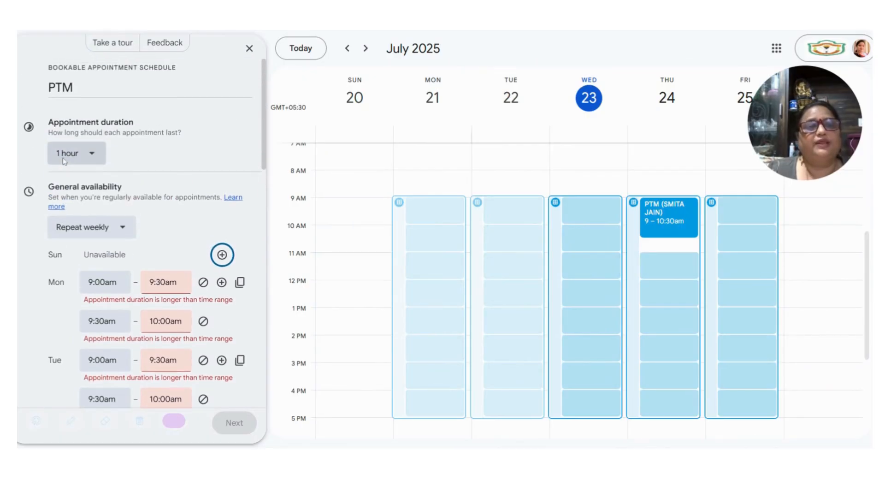
left_click(92, 156)
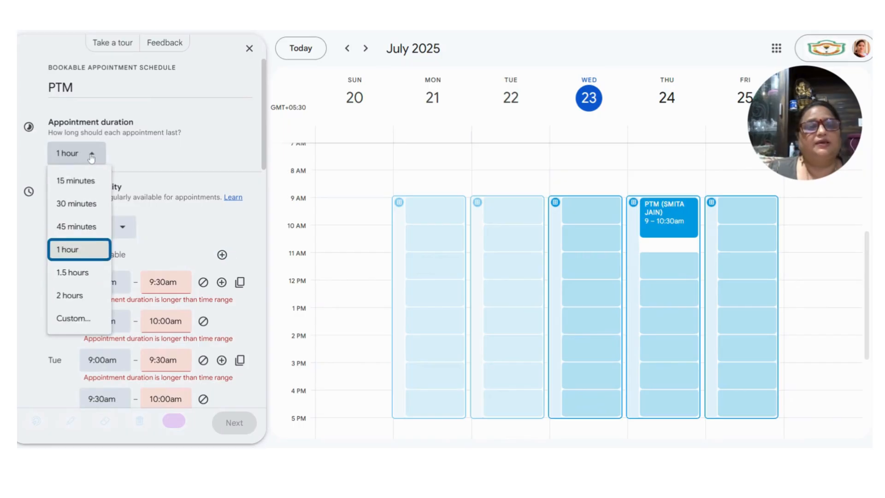
left_click(80, 275)
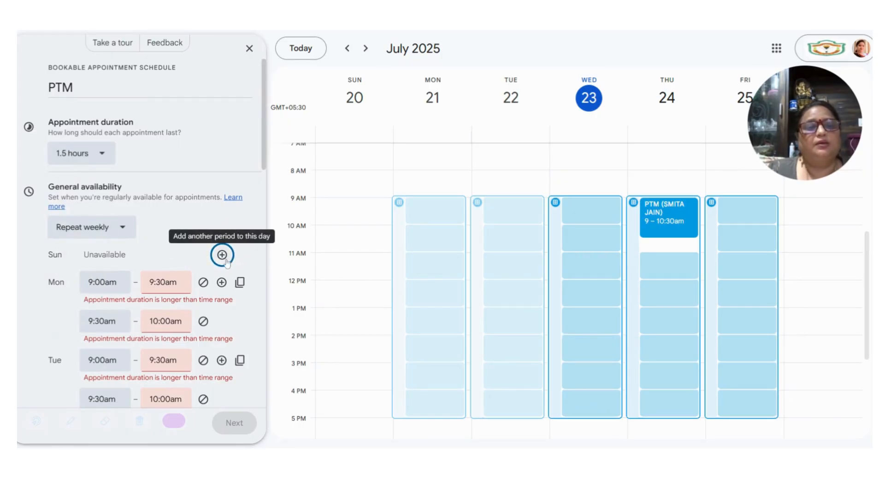
- Change the PTM appointment duration to 30 minutes, clearing the weekday period warnings
scroll(222, 260, "down", 8)
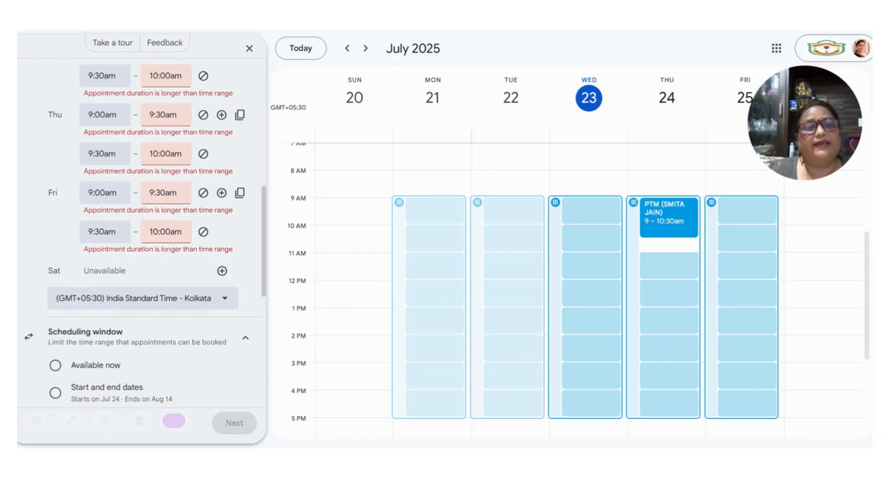
scroll(202, 254, "up", 8)
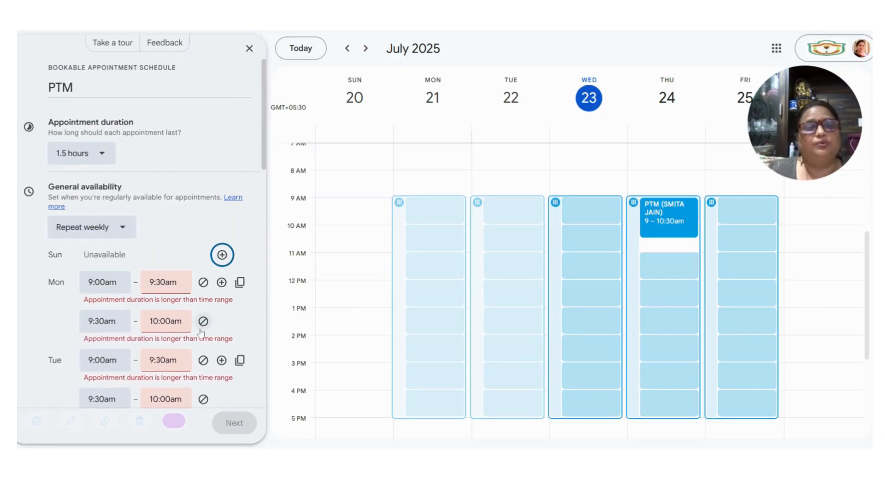
left_click(102, 154)
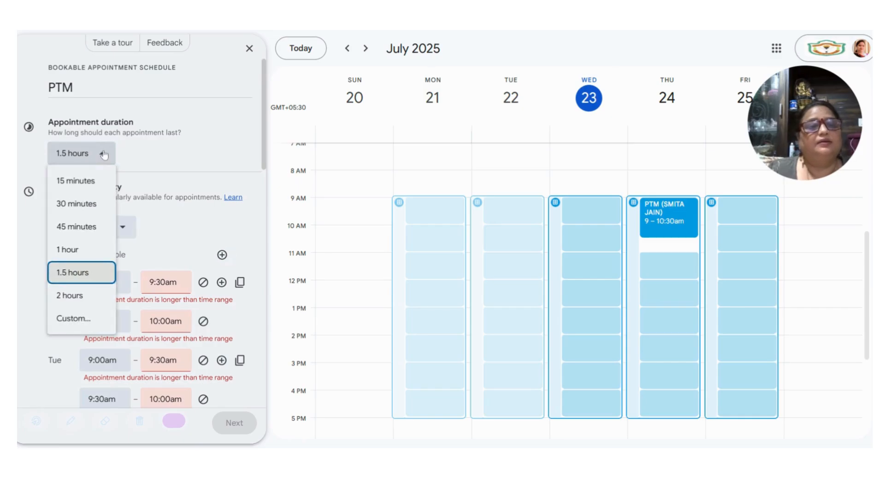
left_click(82, 212)
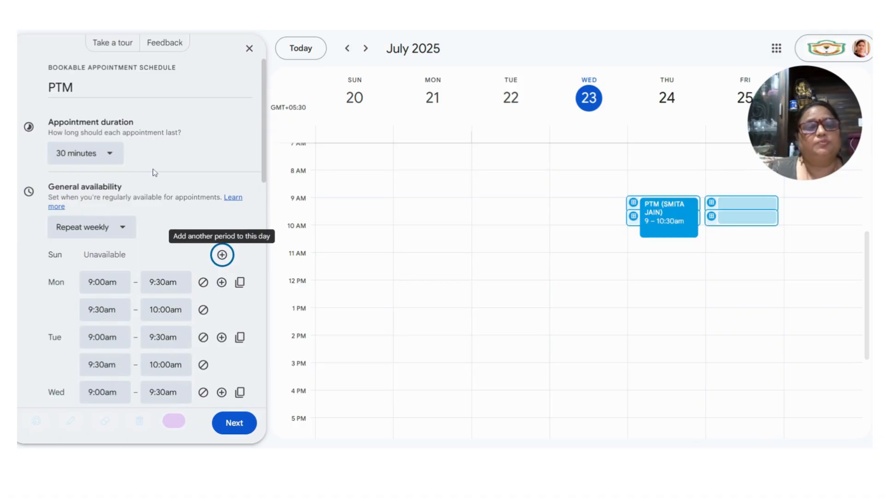
scroll(203, 207, "down", 3)
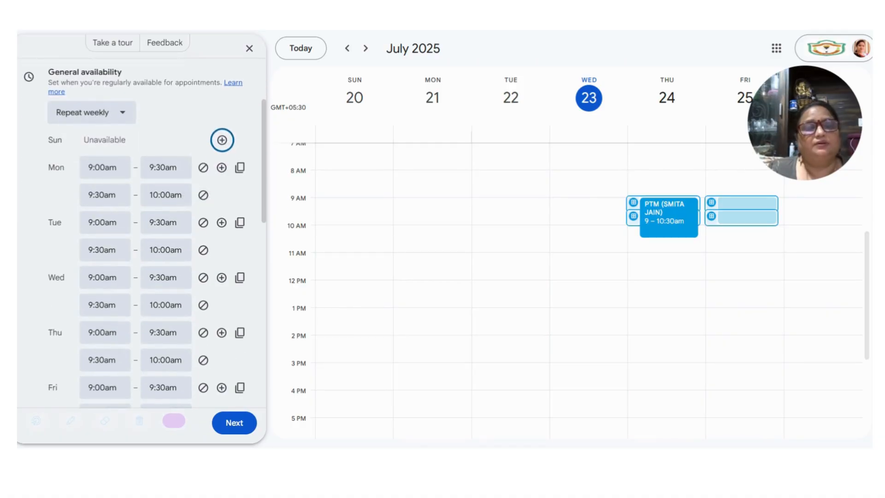
scroll(96, 203, "down", 4)
scroll(157, 276, "down", 2)
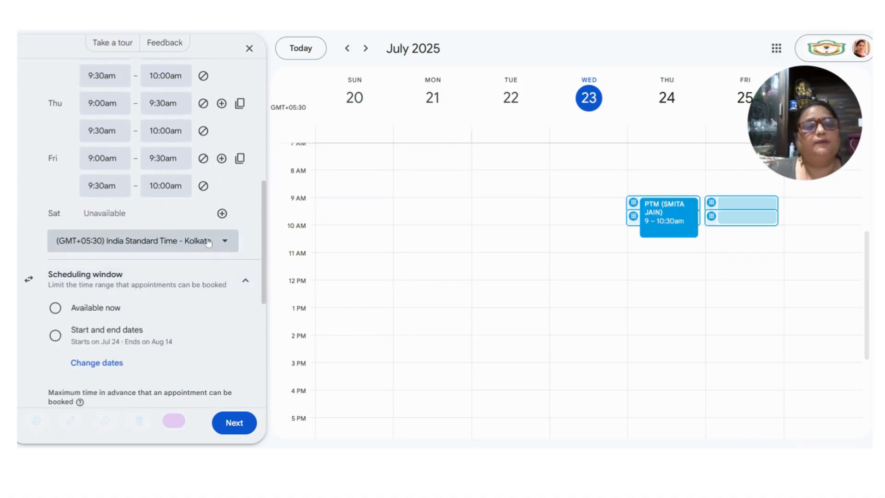
scroll(159, 245, "down", 2)
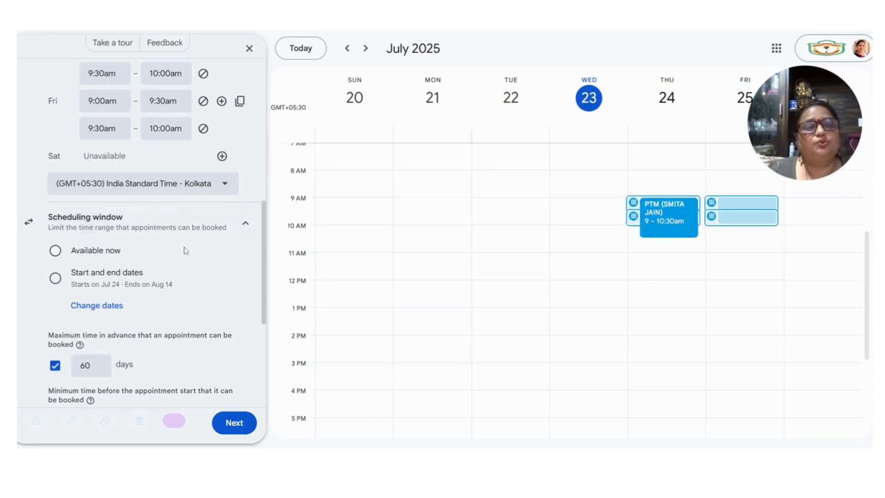
- Limit booking to the Jul 24 – Aug 14 date range
left_click(56, 278)
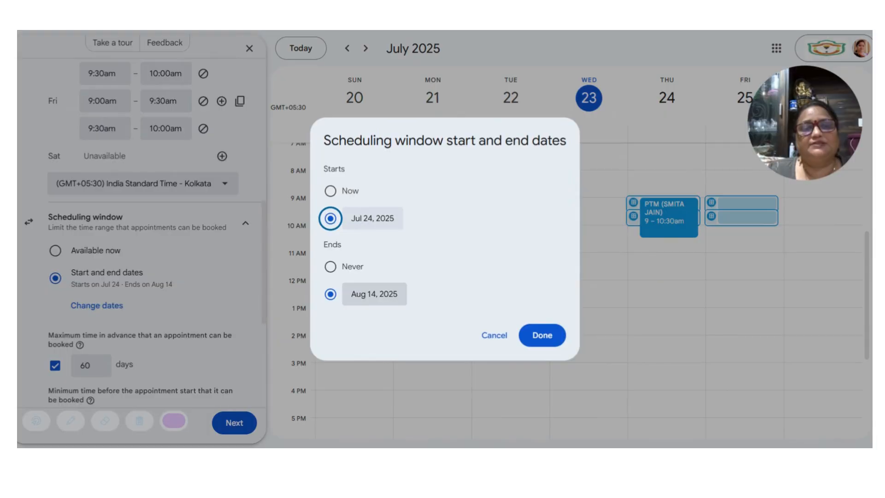
left_click(542, 336)
scroll(52, 228, "up", 5)
scroll(52, 226, "down", 8)
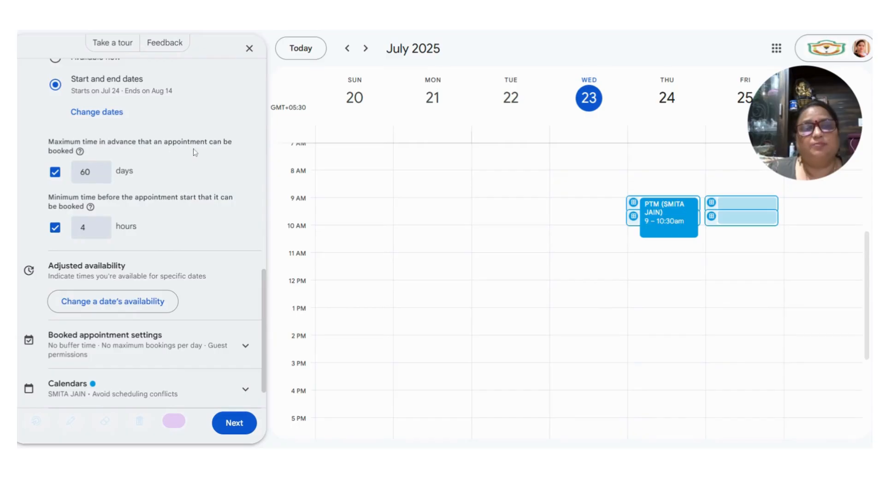
- Set maximum advance booking to 10 days and minimum notice to 2 hours
left_click(98, 173)
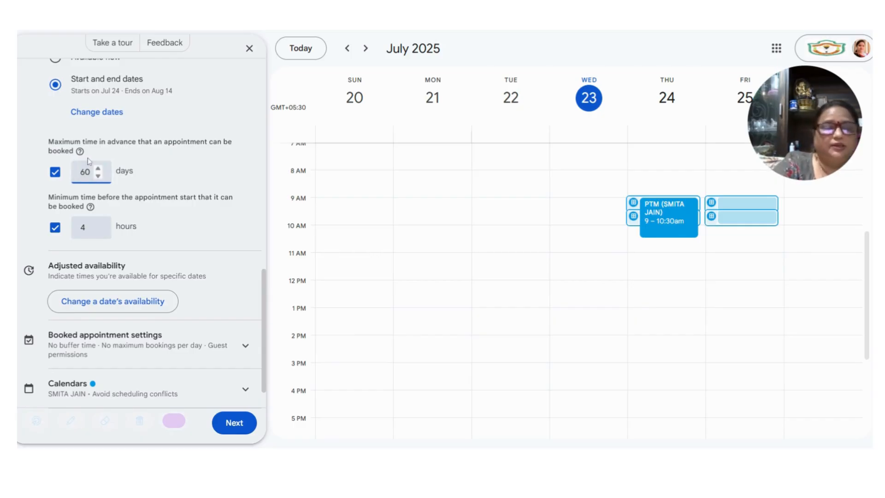
type("10")
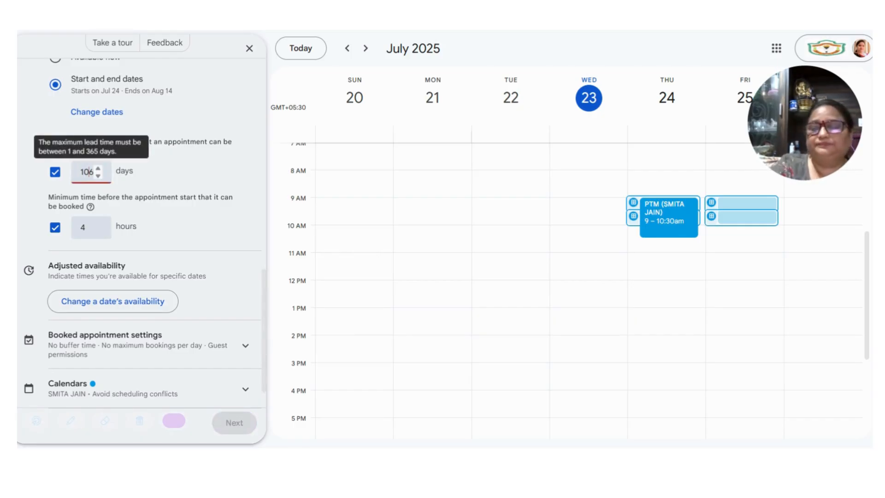
key("Delete")
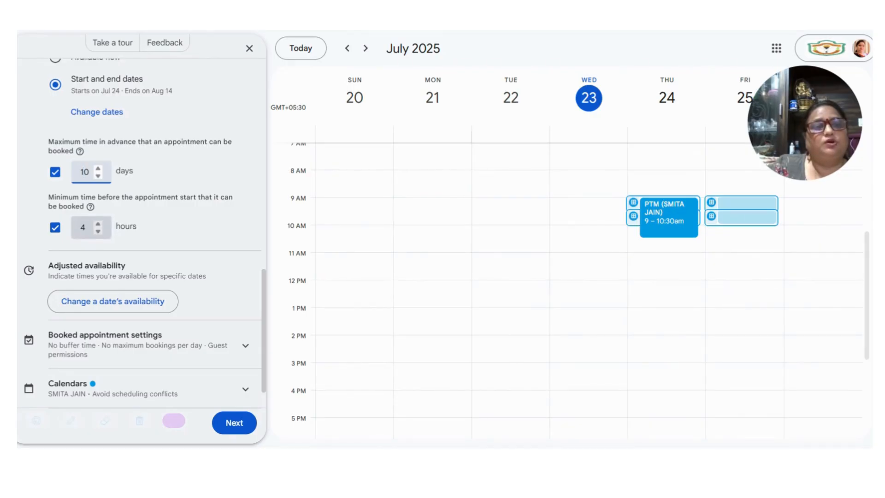
left_click(82, 227)
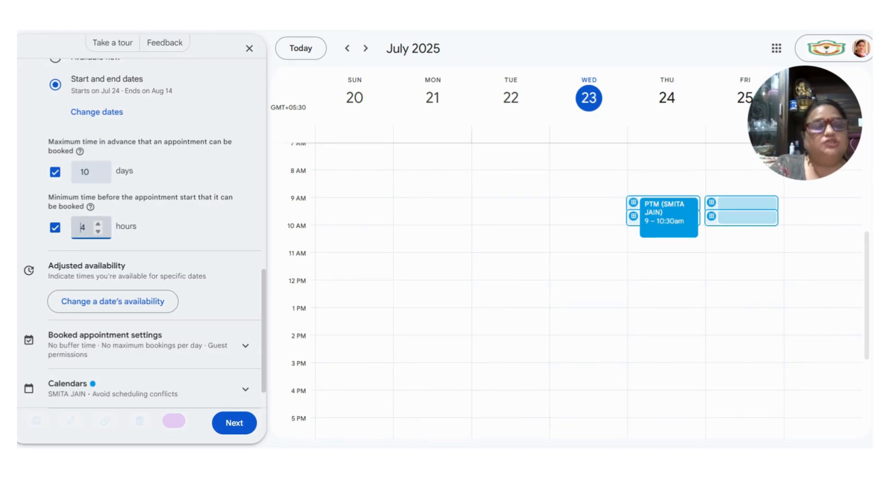
type("2")
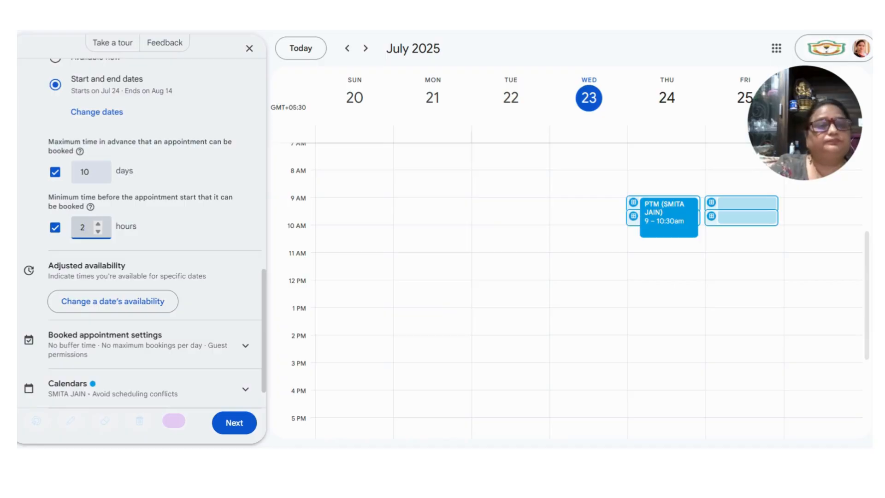
scroll(87, 290, "down", 2)
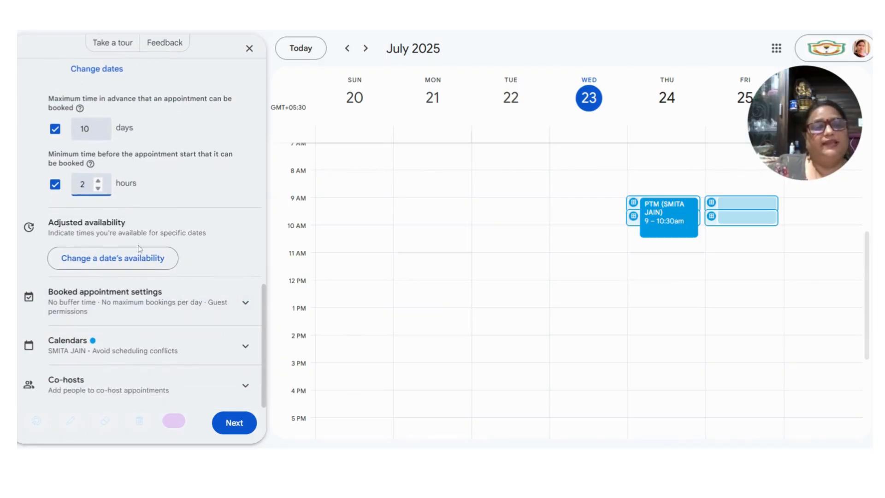
left_click(246, 311)
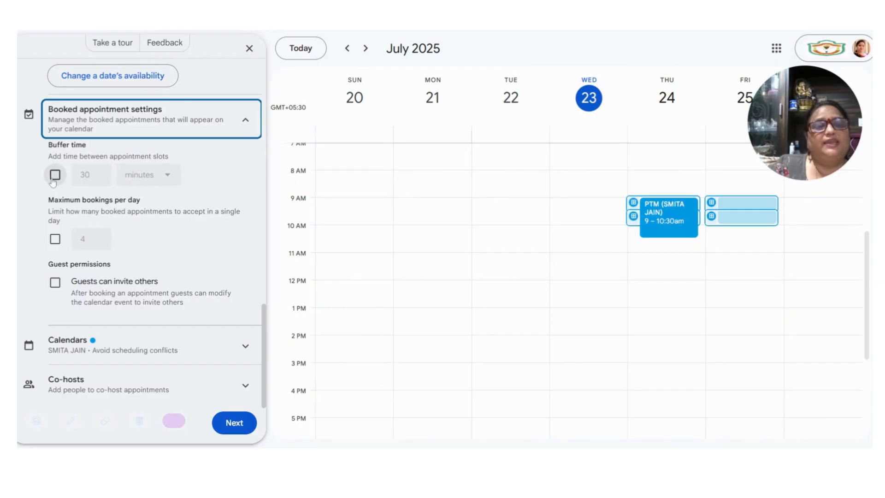
- Turn on a 10-minute buffer time between appointment slots
left_click(53, 180)
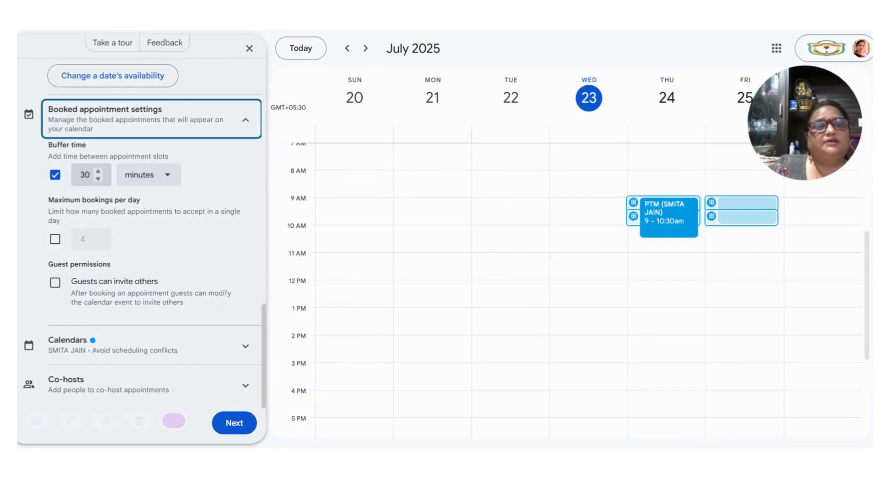
left_click(99, 182)
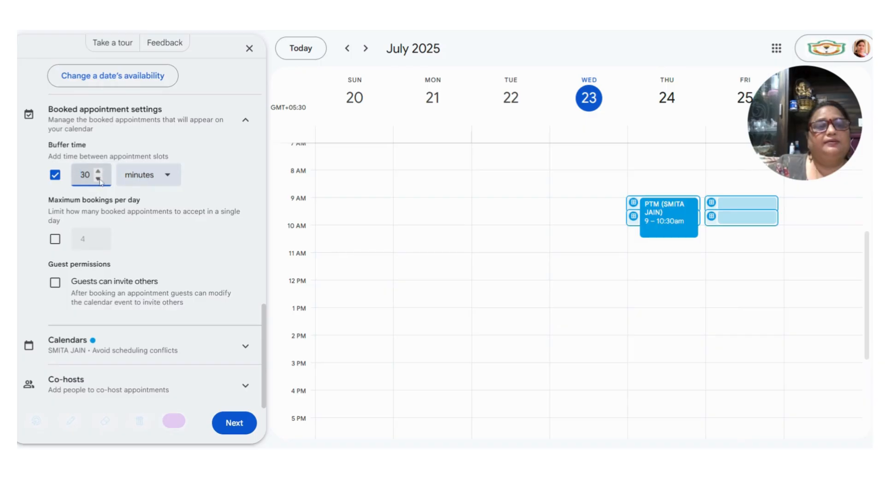
type("10")
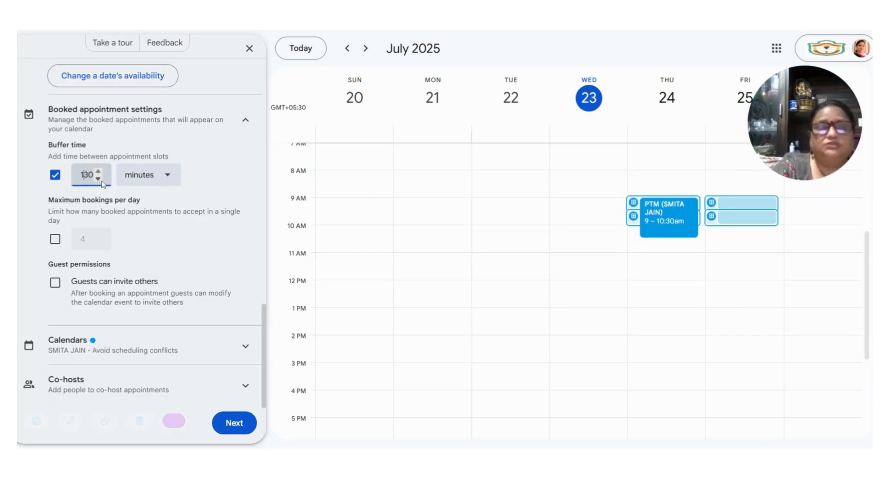
key("Delete")
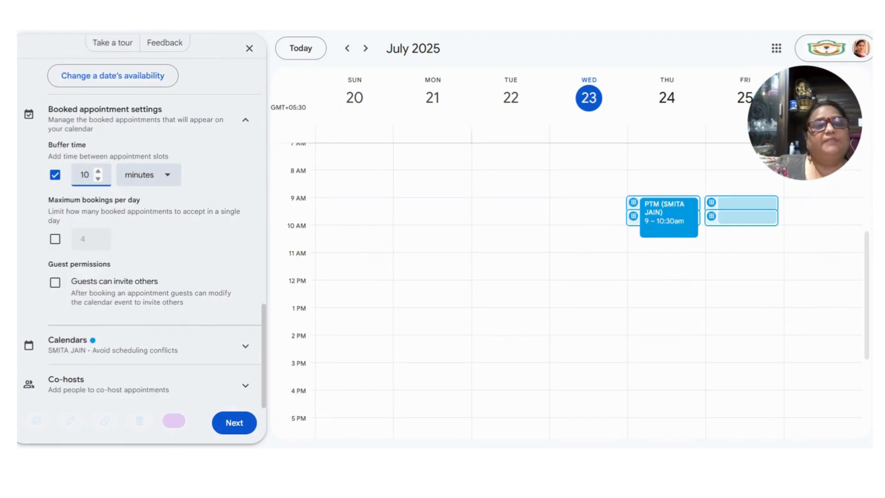
- Turn on the daily booking limit and set it to 4 bookings
left_click(55, 240)
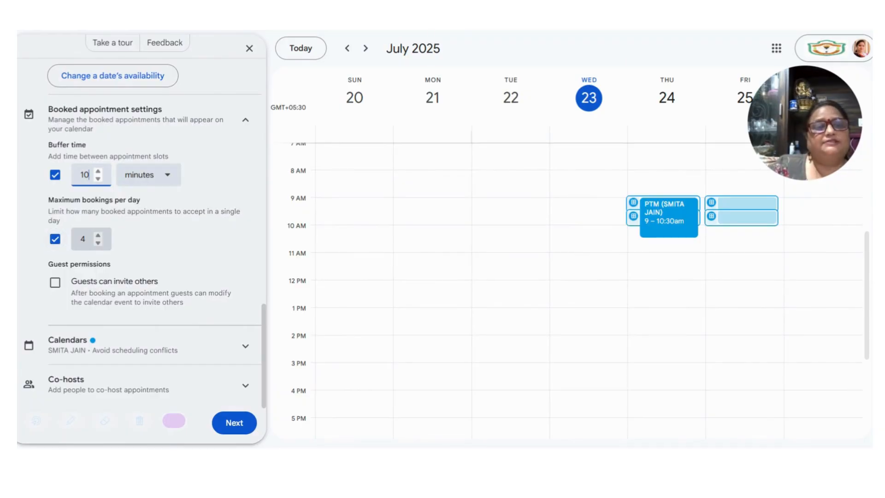
left_click(86, 240)
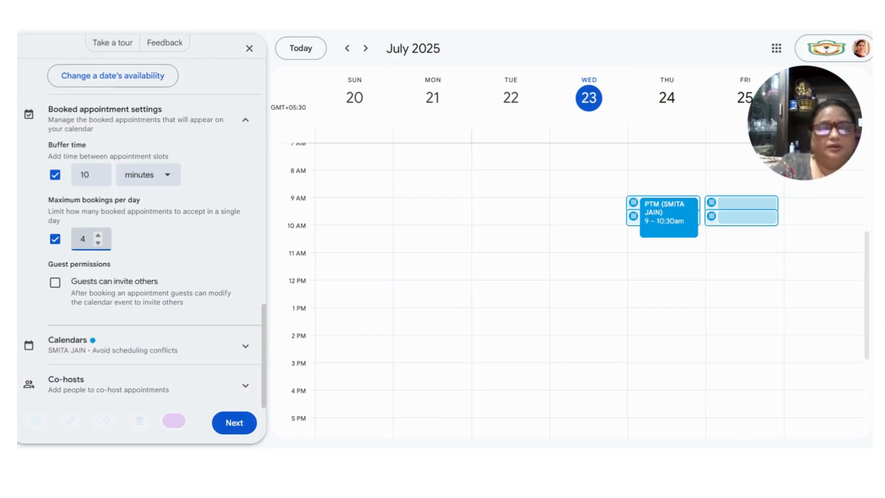
key("BackSpace")
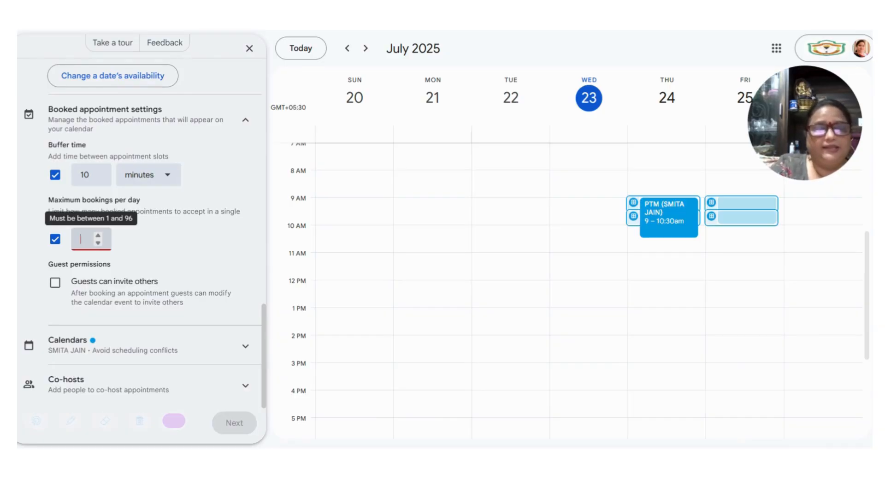
type("4")
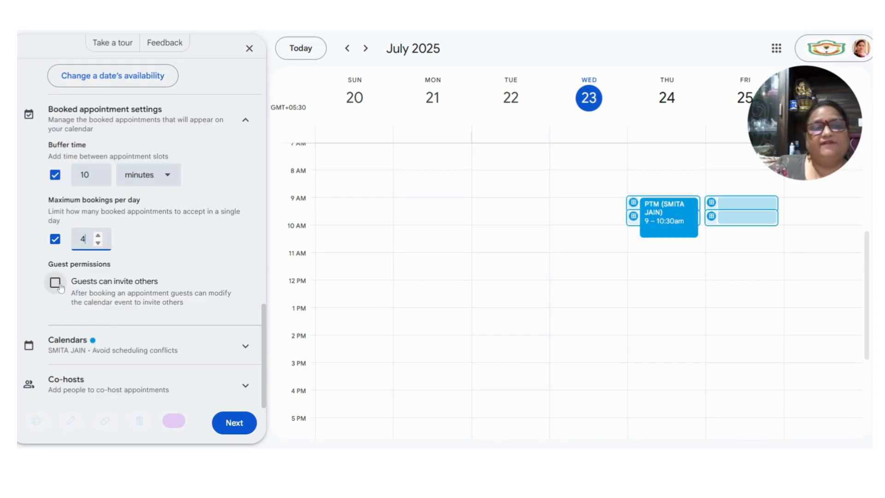
- Review the availability calendars and co-host options, then continue to the booking page settings
left_click(246, 346)
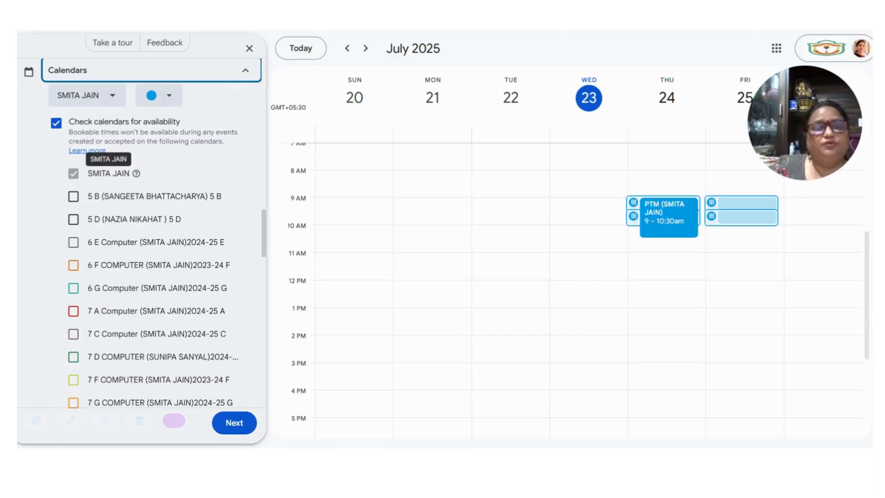
scroll(195, 298, "down", 4)
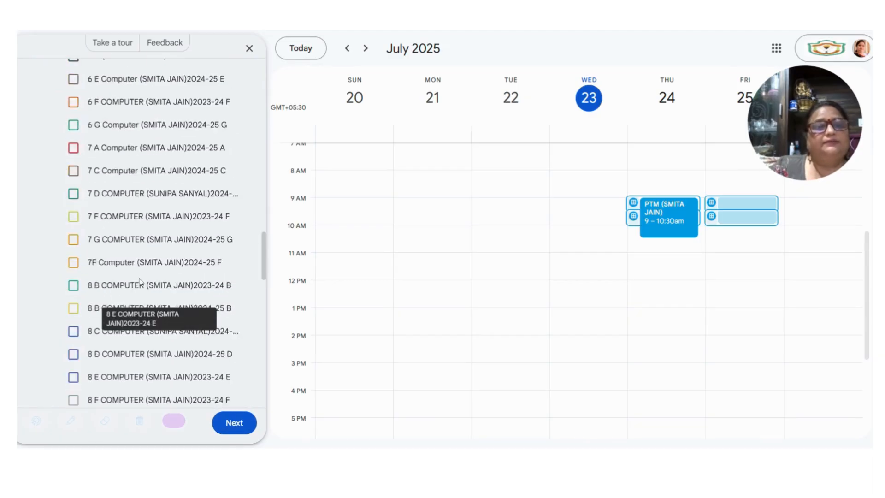
scroll(184, 300, "up", 6)
scroll(148, 295, "down", 20)
scroll(138, 289, "down", 5)
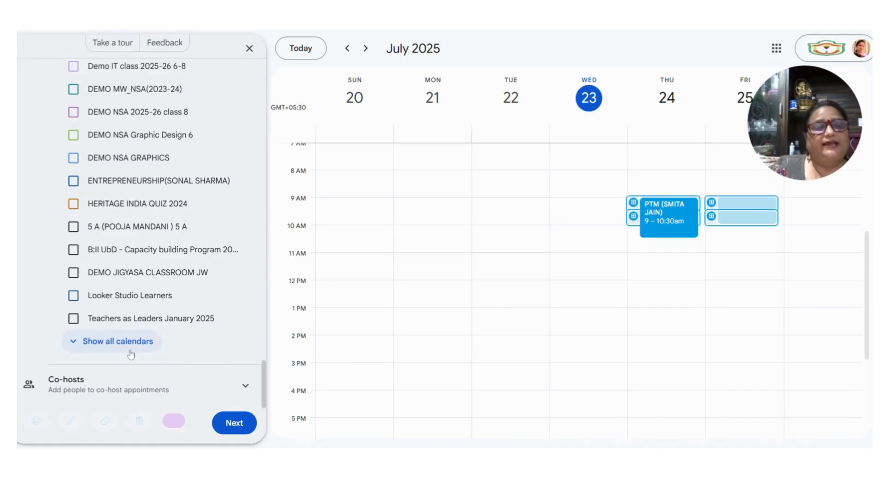
left_click(246, 388)
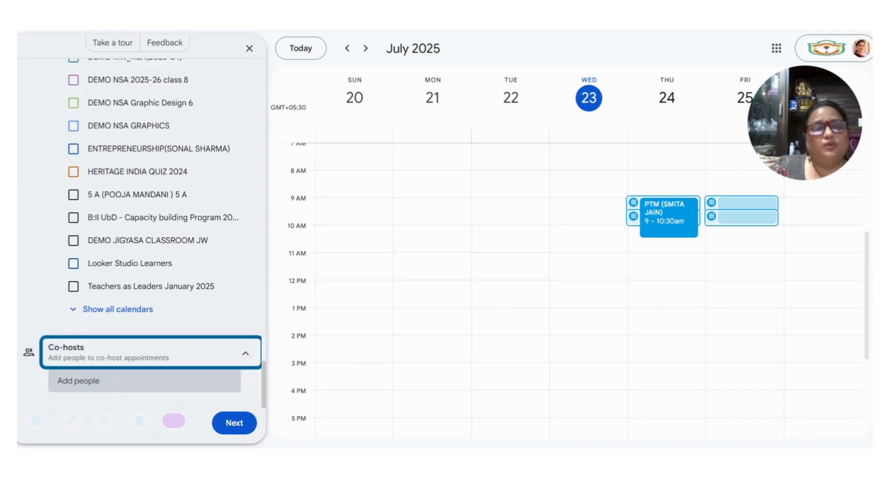
left_click(233, 423)
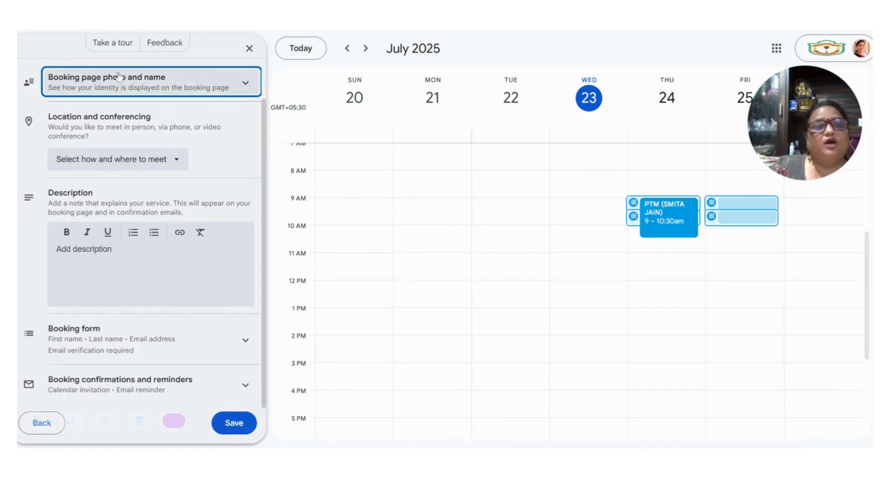
- Set the PTM booking location to Google Meet video conferencing
left_click(242, 84)
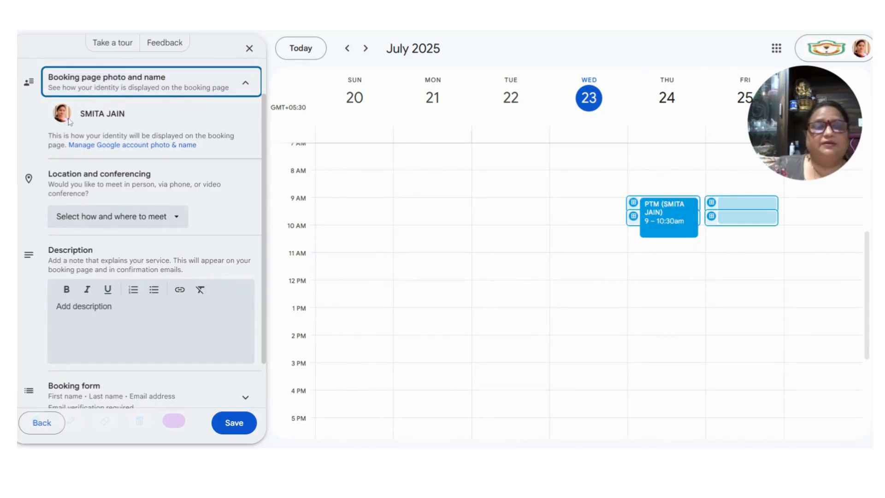
left_click(183, 220)
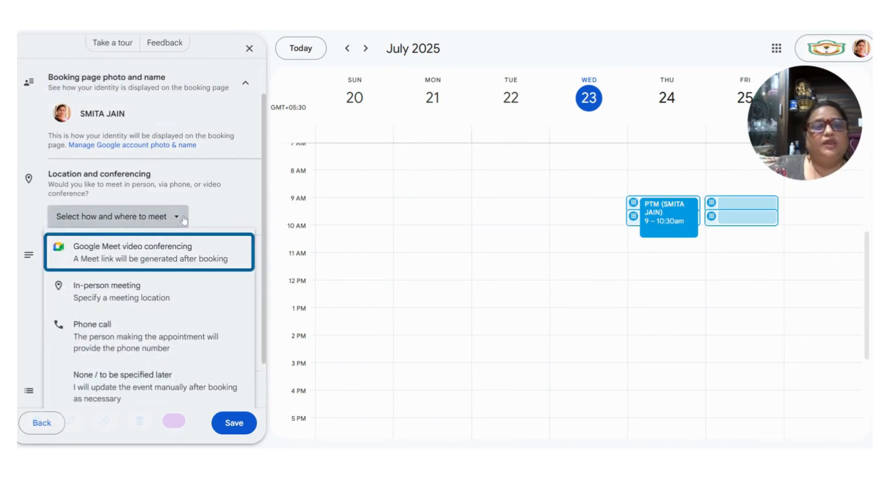
left_click(113, 255)
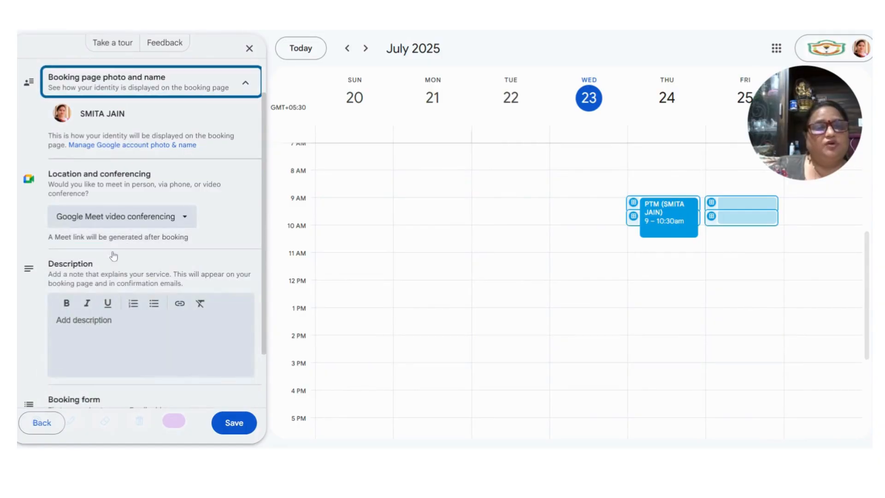
scroll(156, 254, "down", 3)
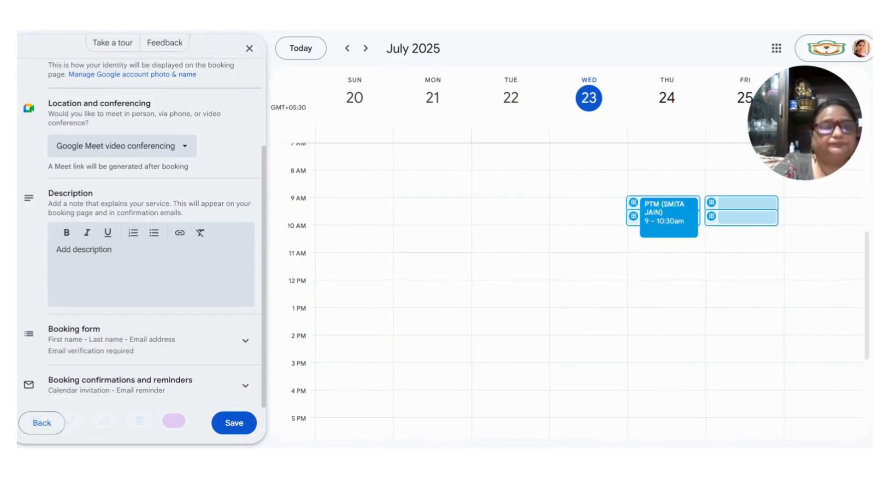
key("Escape")
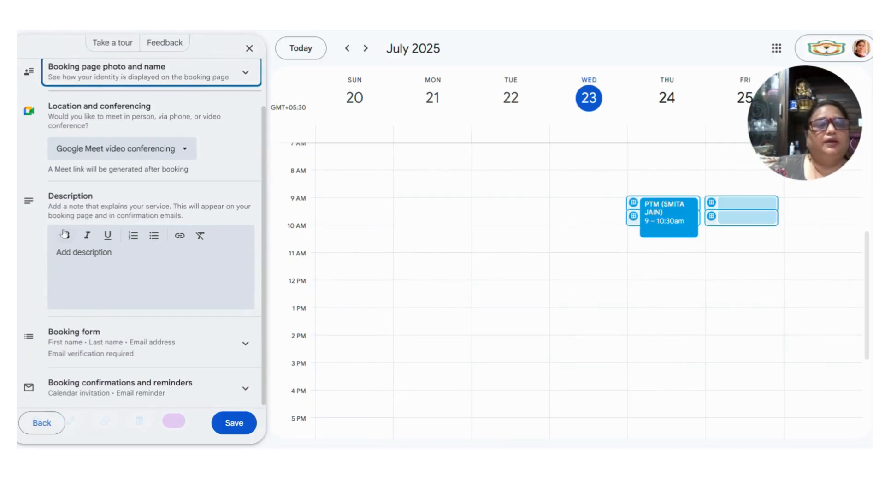
- Write the description 'Dear Parents bring your ward's almanac on the day of meeting'
left_click(66, 235)
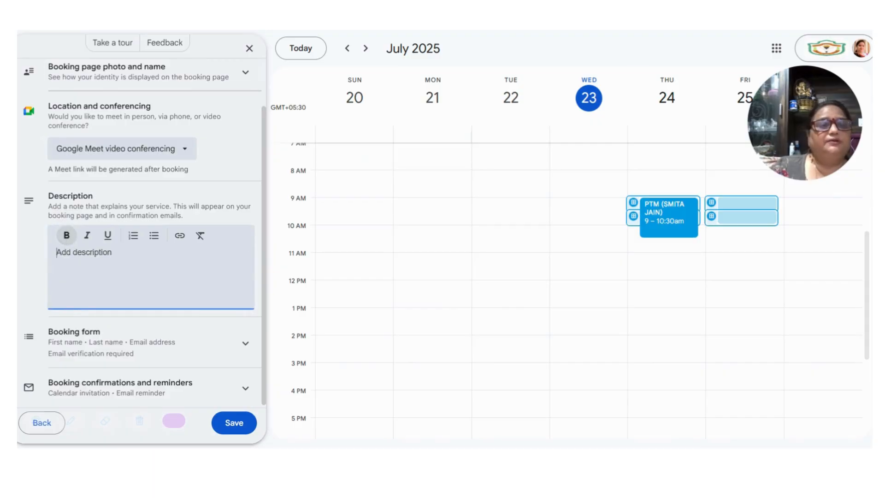
type("Dear ")
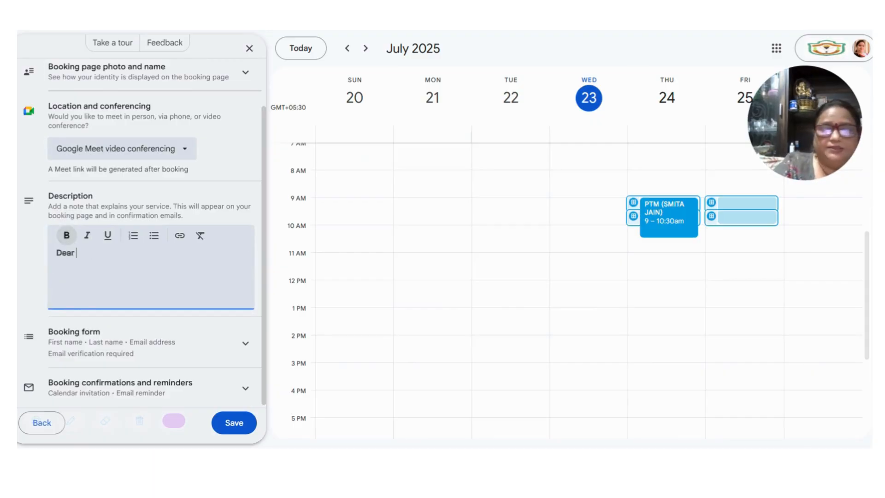
type("Pare")
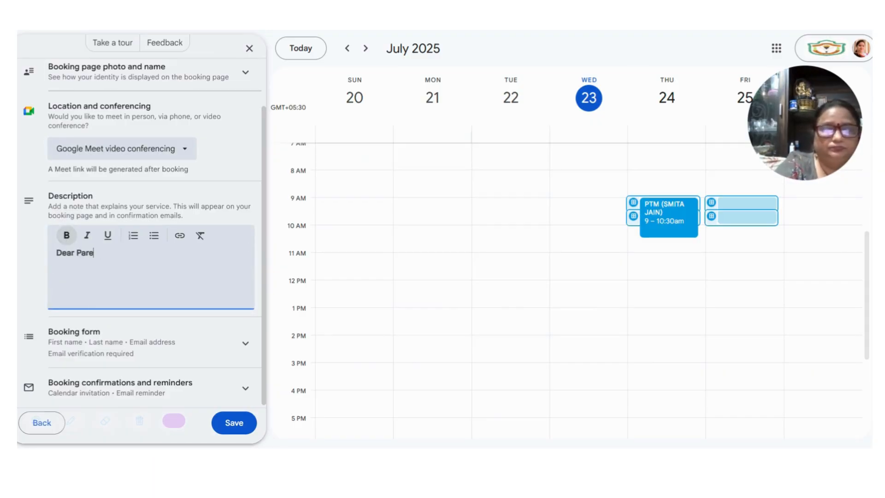
type("nts br")
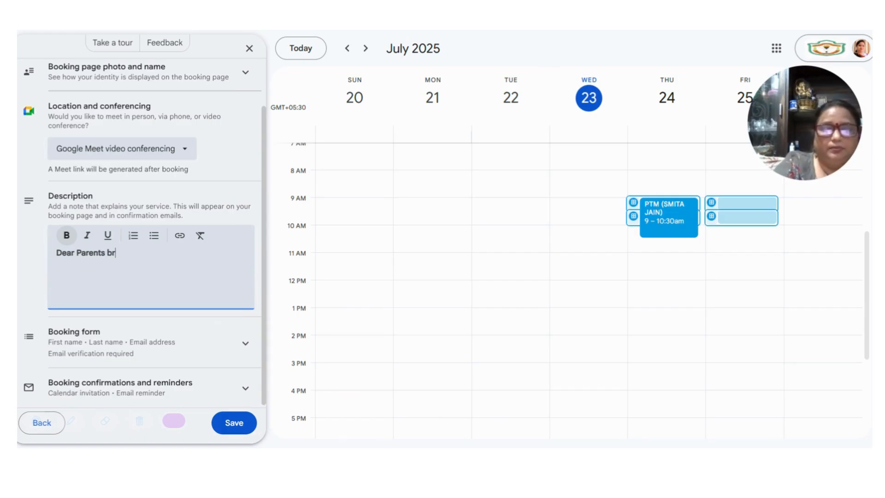
type("ing y")
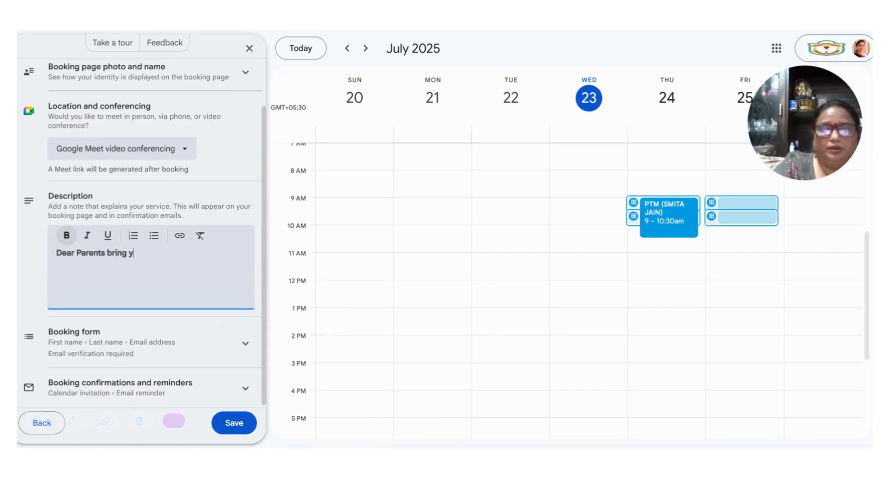
type("our almana")
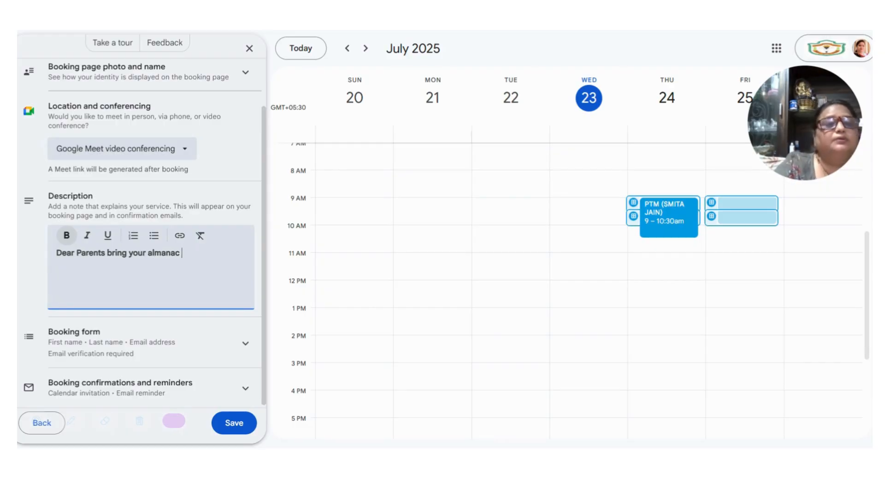
type("c")
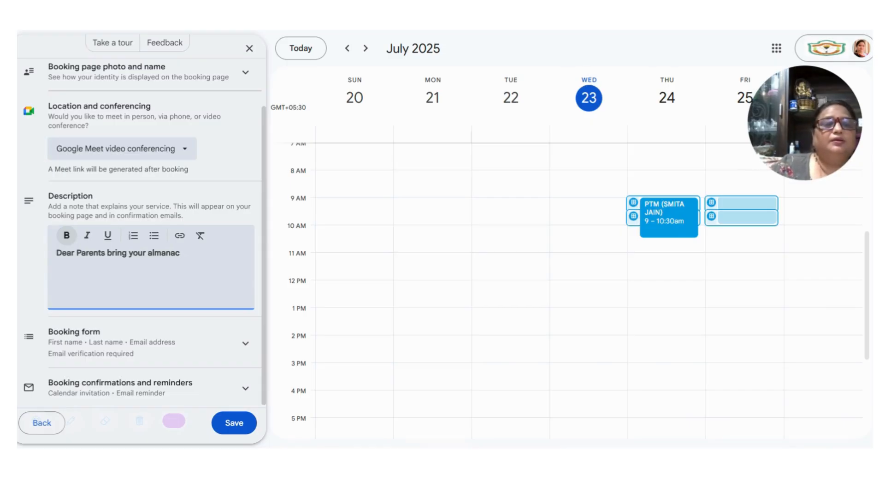
key("Left")
key("Left")
key("Left")
key("Left")
key("Left")
key("Left")
key("Left")
key("Left")
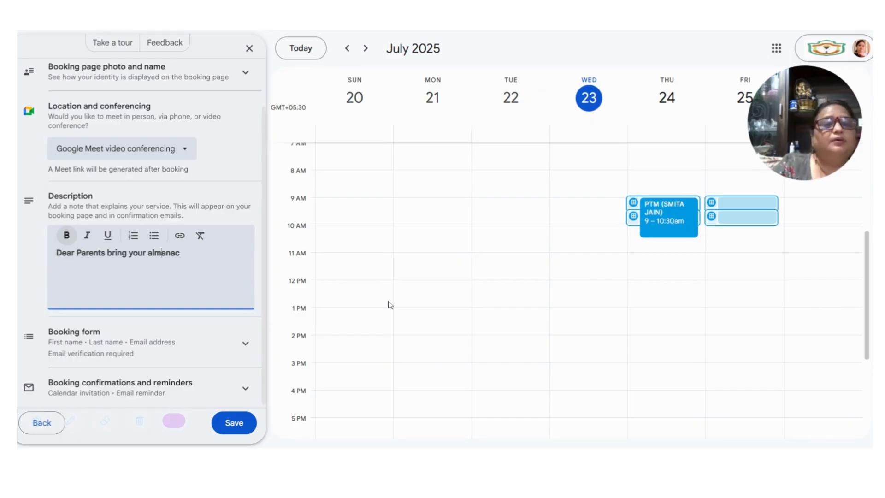
type("ward")
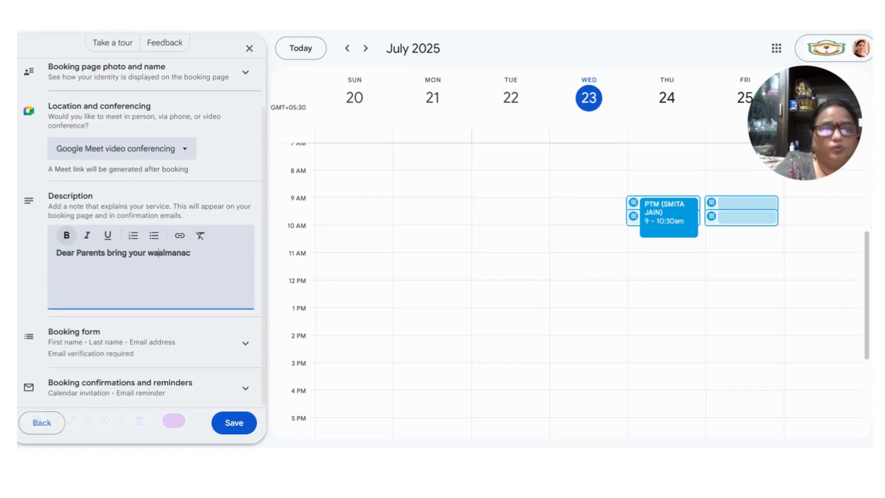
type("'s")
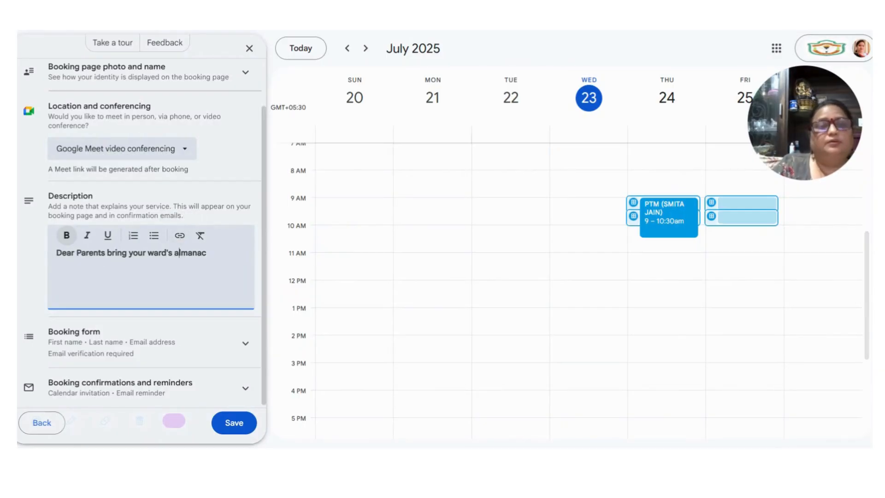
type("  du")
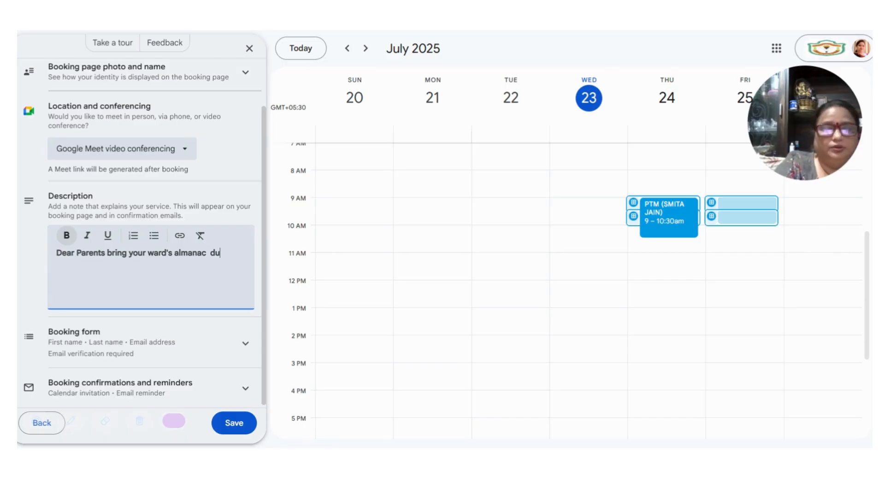
type("ring ")
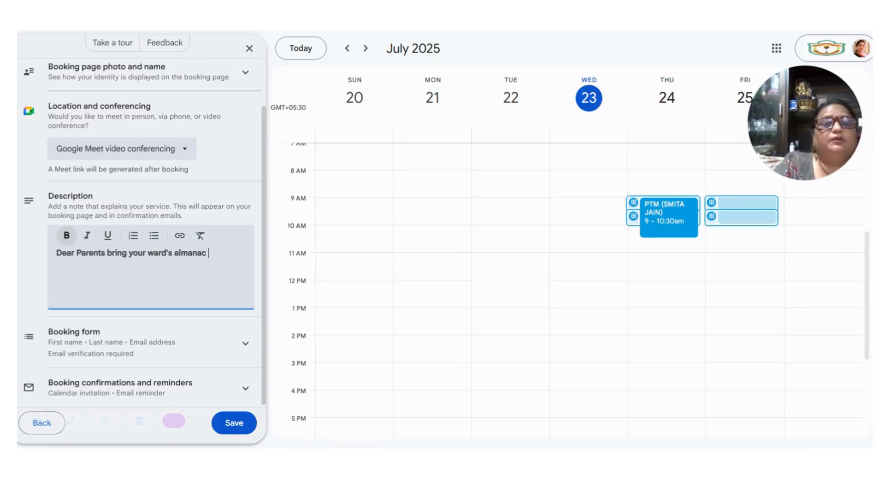
type("on th")
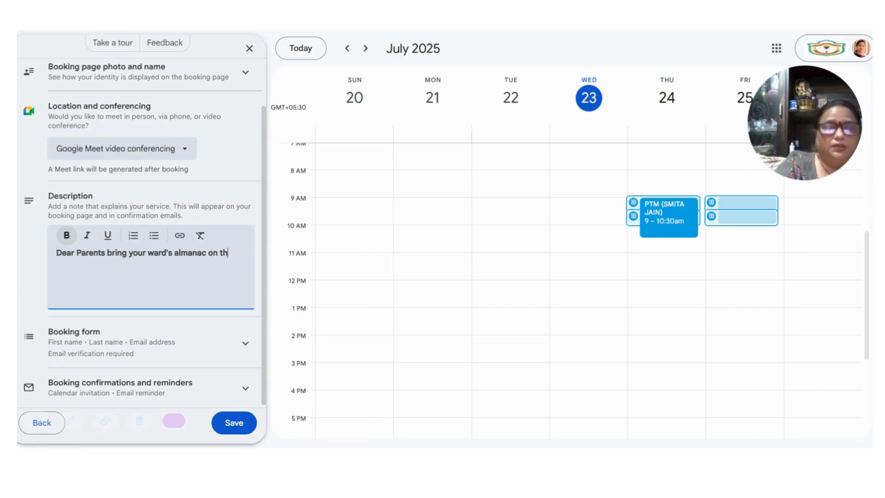
type("e day o")
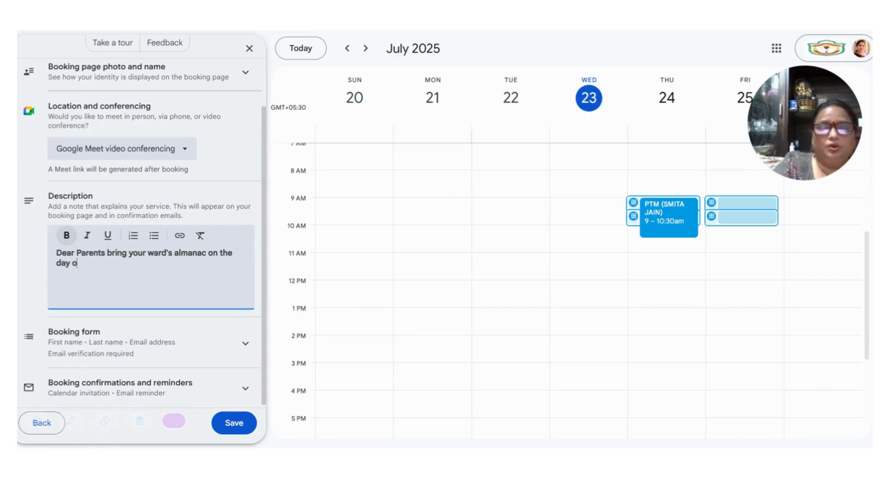
type("f meet")
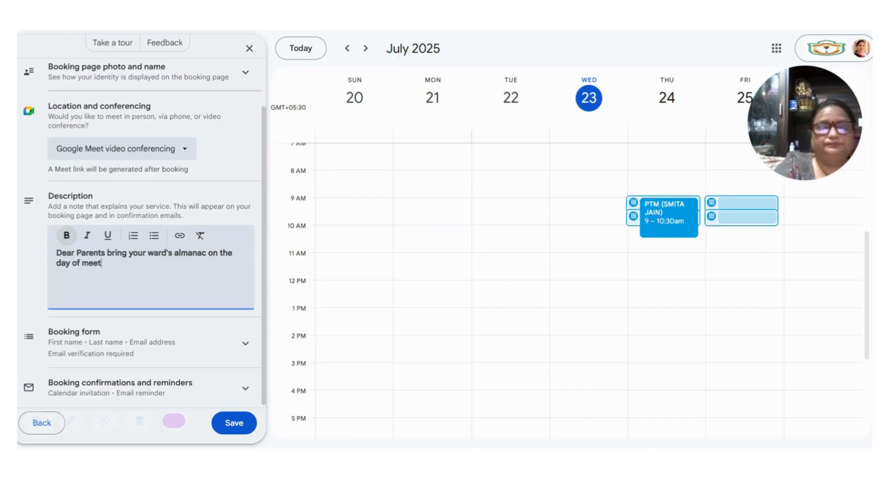
type("ing")
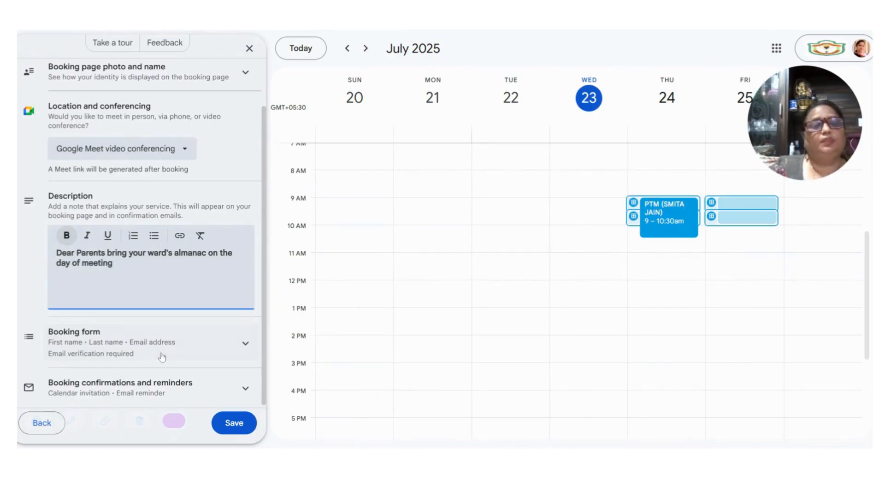
- Add a required Phone number field to the booking form
left_click(134, 341)
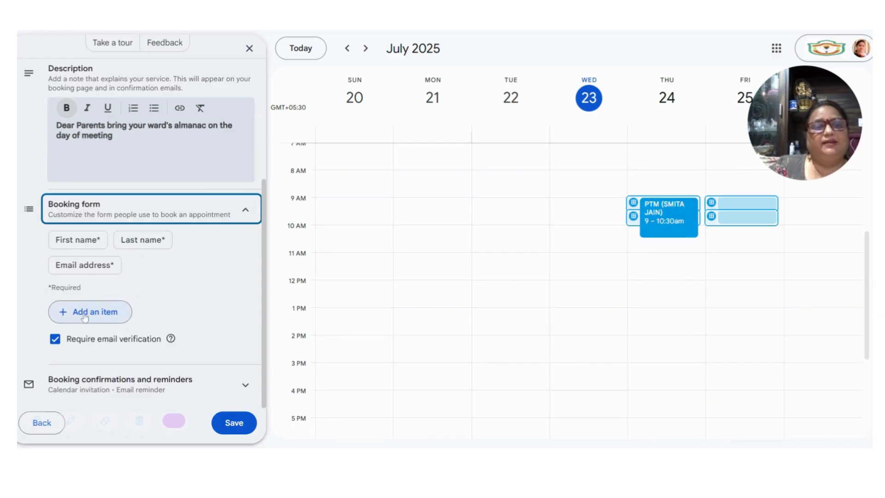
left_click(98, 312)
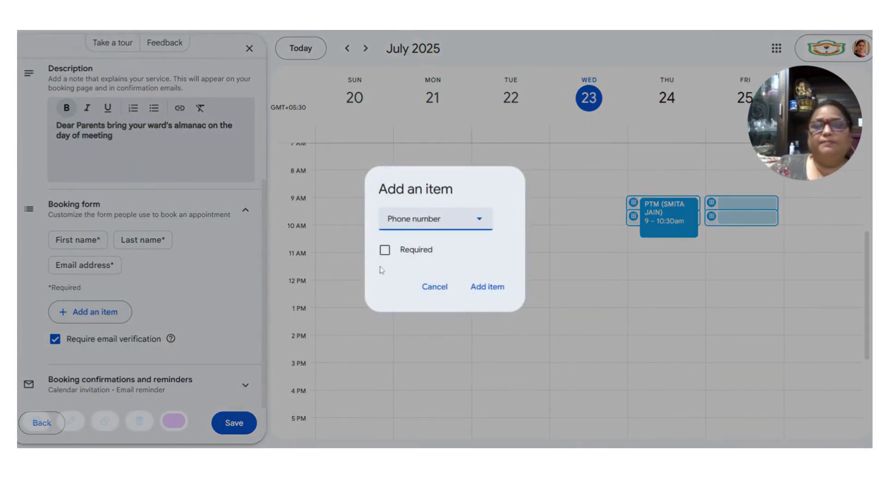
left_click(384, 250)
left_click(501, 288)
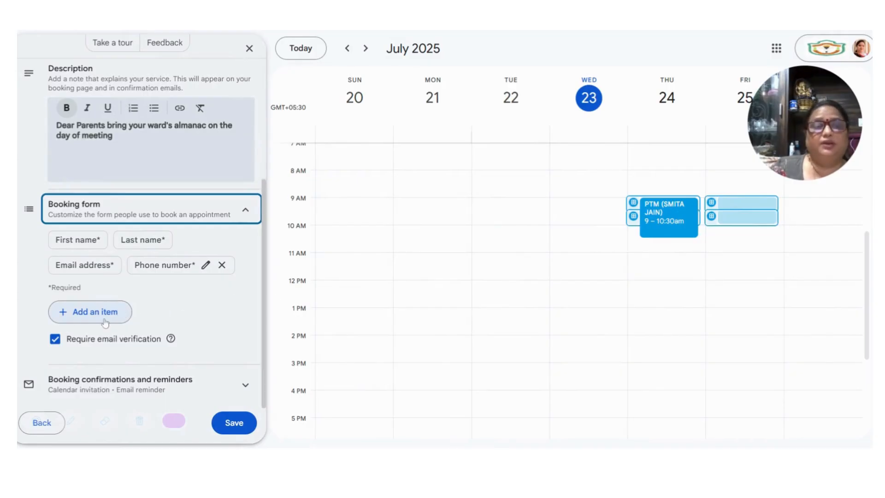
- Add a required custom booking form item named 'Teachers'
left_click(62, 318)
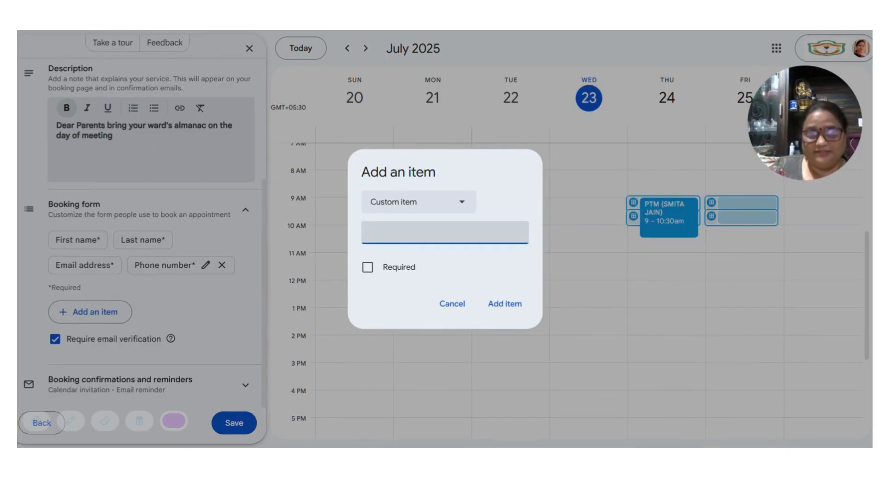
type("T")
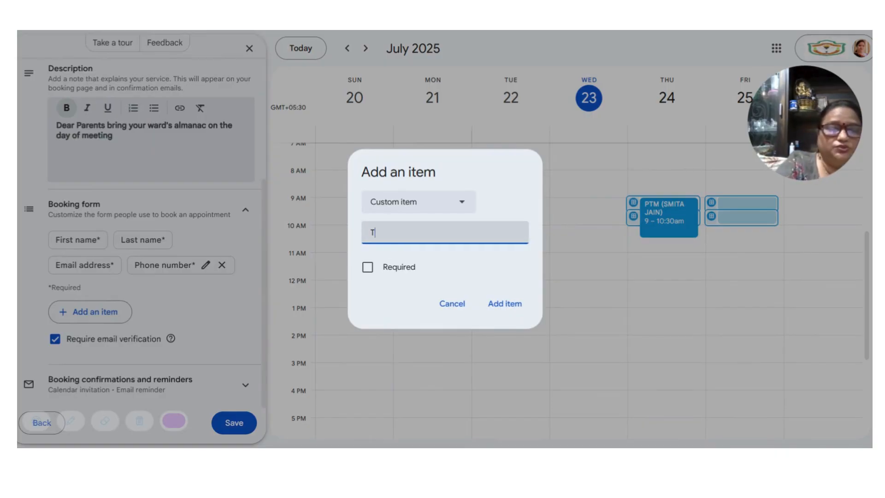
type("eachers")
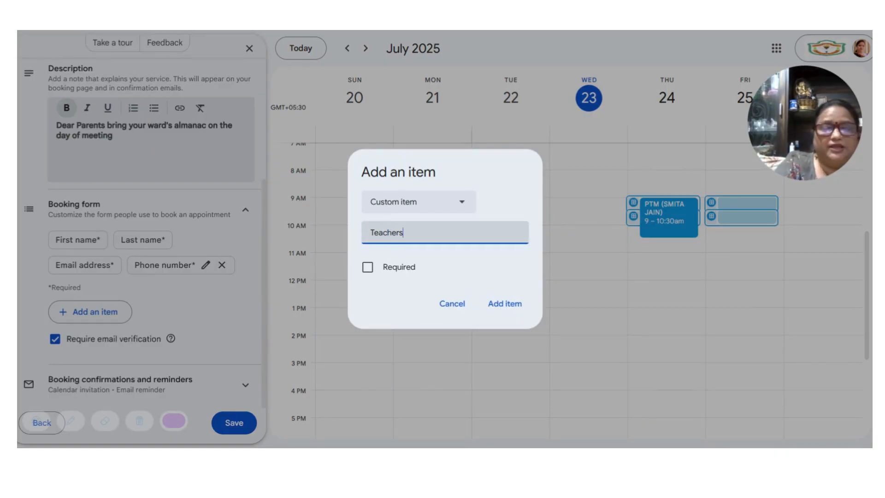
left_click(367, 267)
left_click(514, 306)
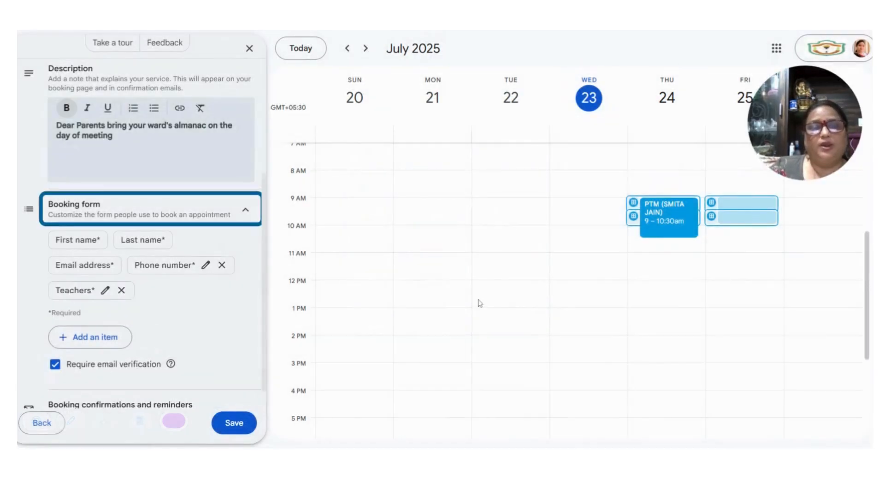
scroll(143, 321, "down", 1)
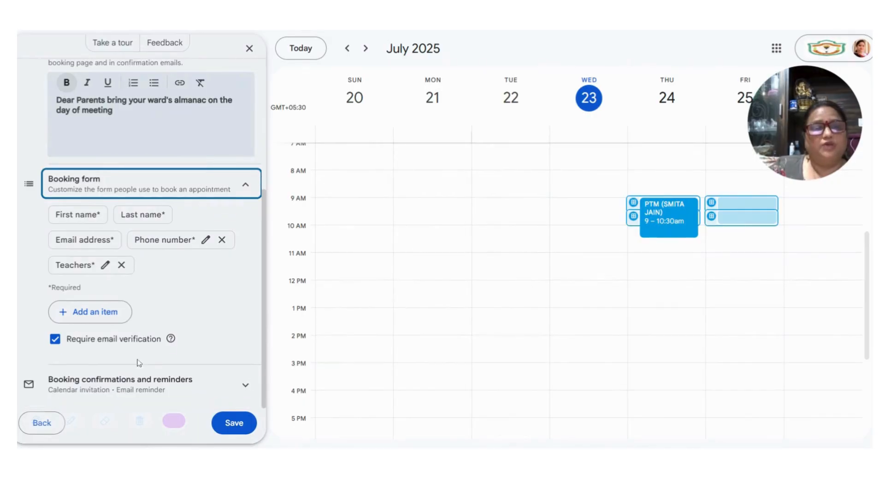
- Add a second email reminder 1 hour before, keeping the 1 day before reminder
left_click(251, 387)
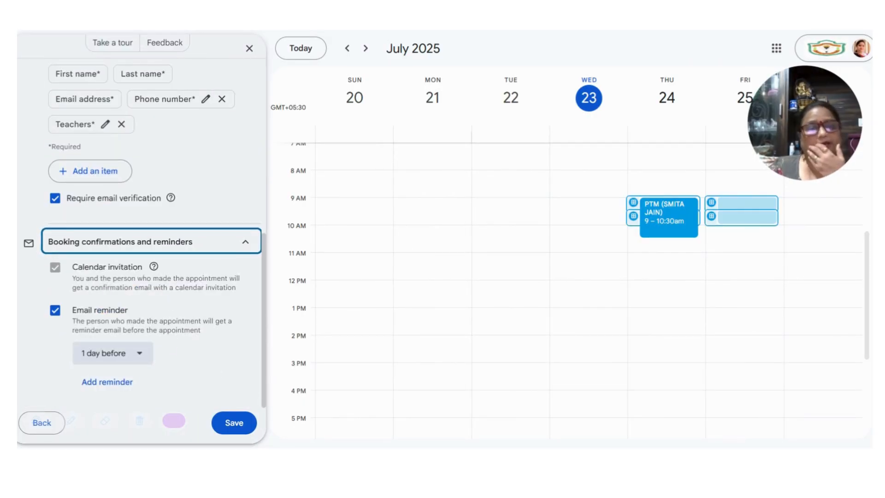
left_click(148, 360)
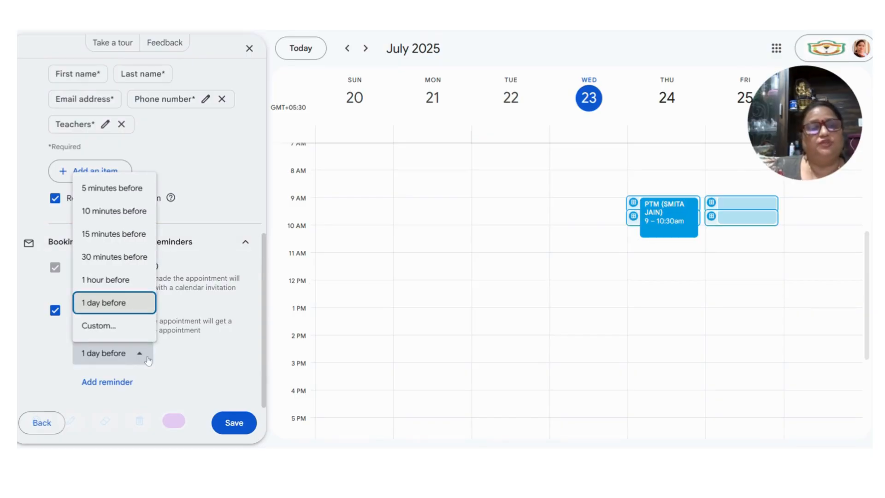
left_click(110, 385)
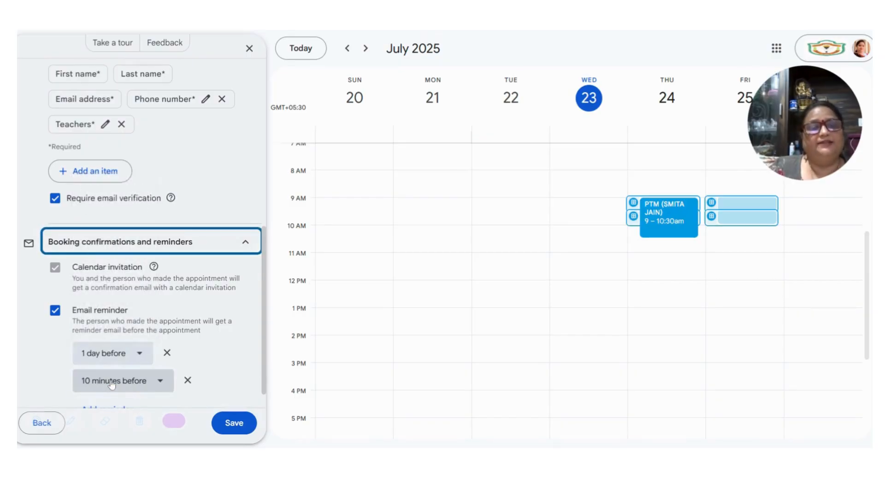
left_click(163, 380)
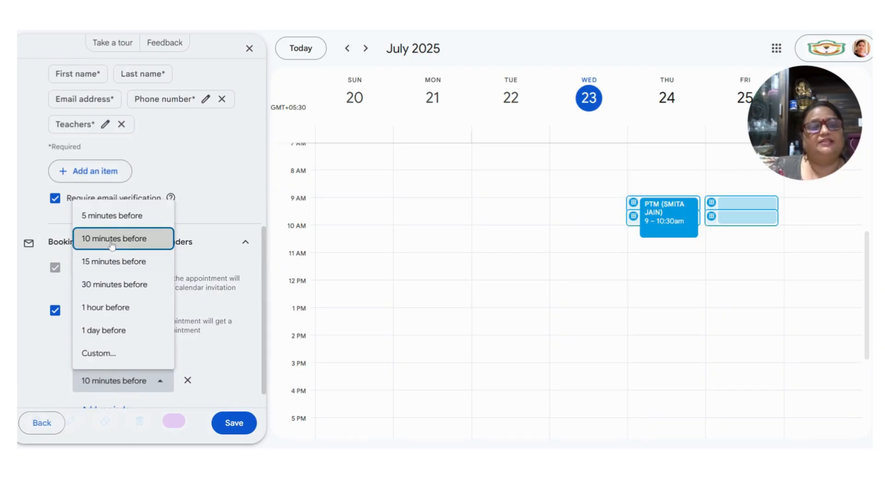
left_click(104, 308)
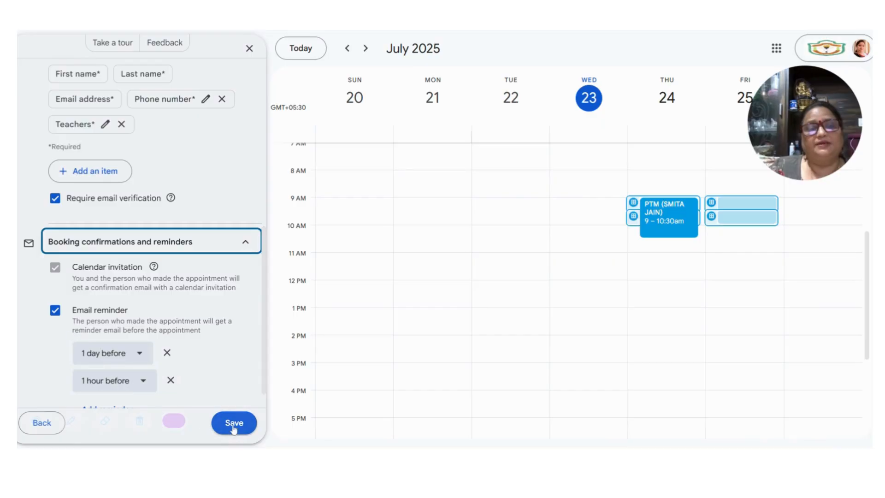
scroll(197, 355, "down", 1)
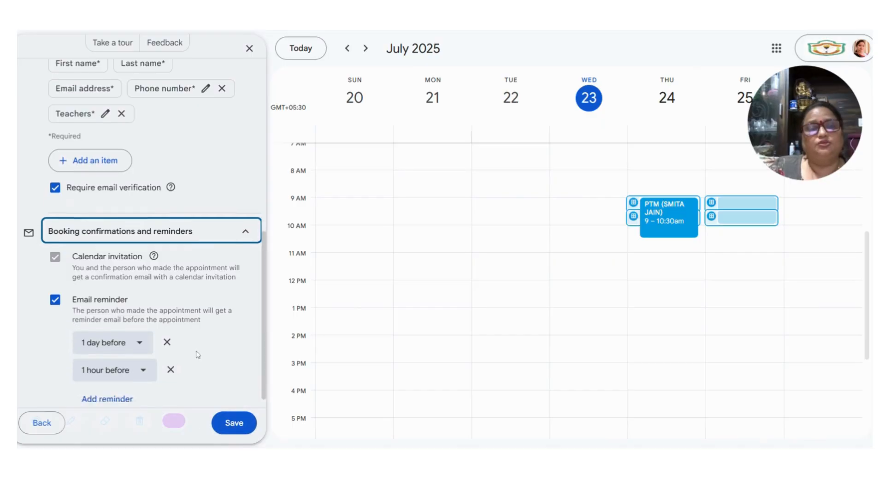
- Save the PTM schedule and copy its booking page link via Share
left_click(238, 422)
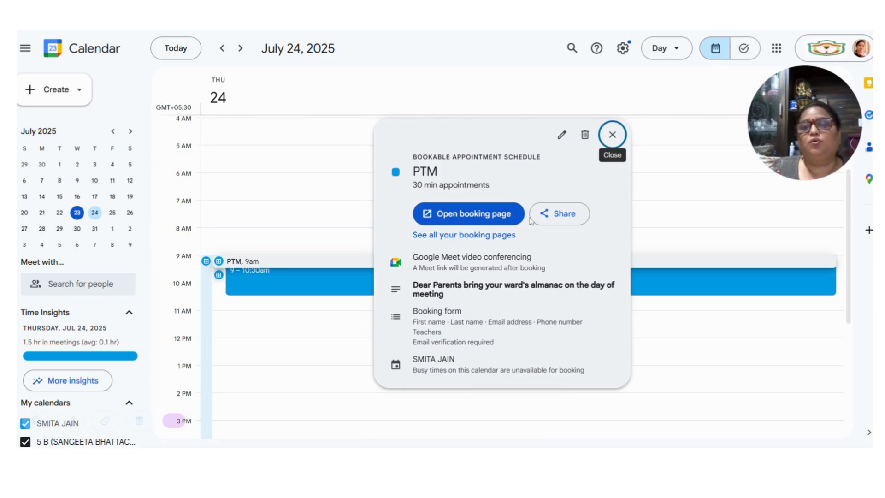
left_click(546, 215)
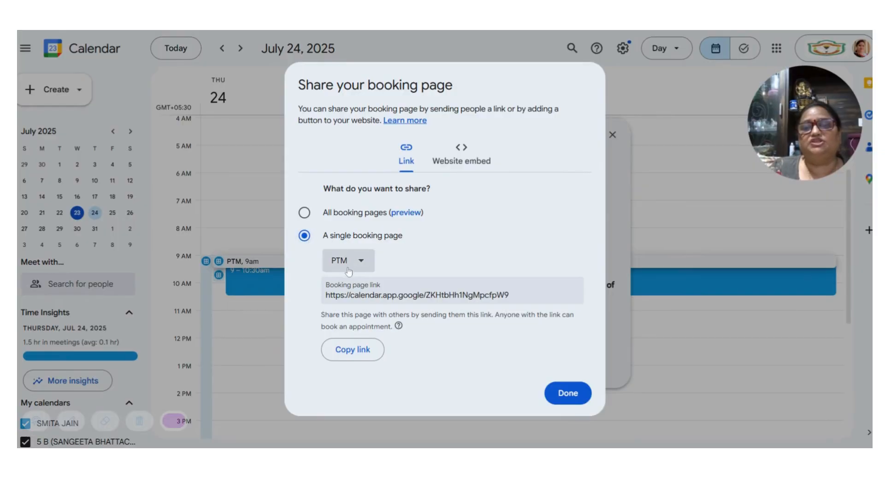
left_click(345, 358)
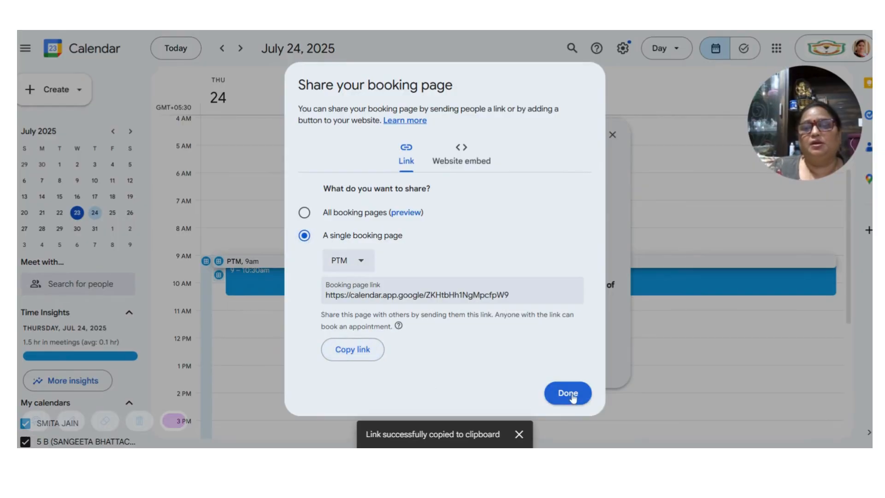
left_click(568, 393)
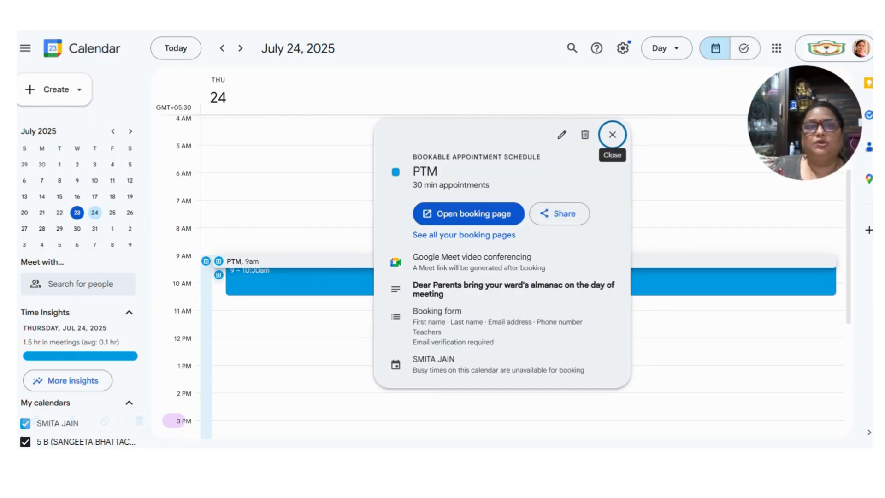
- Switch to the other signed-in Google account from the account menu
left_click(860, 48)
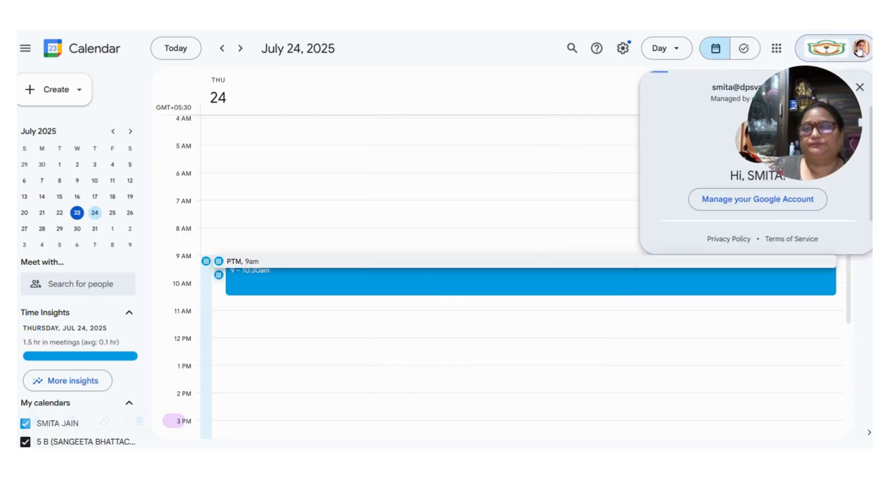
left_click(698, 277)
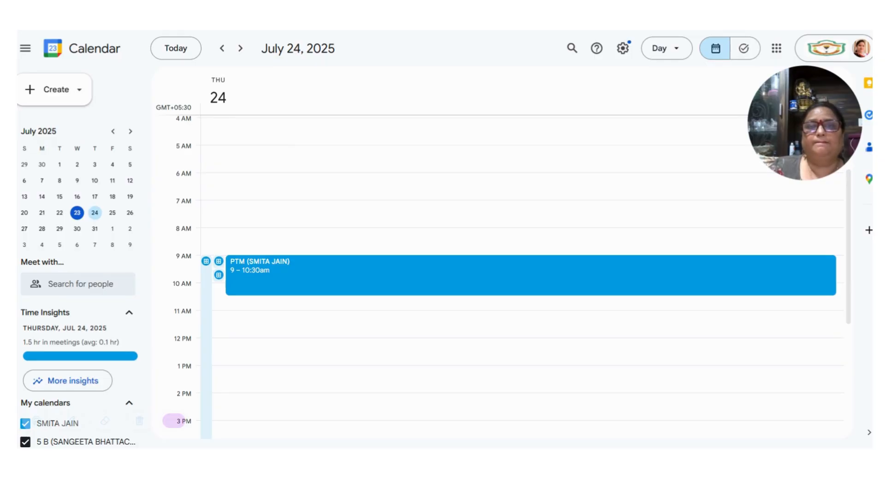
left_click(860, 48)
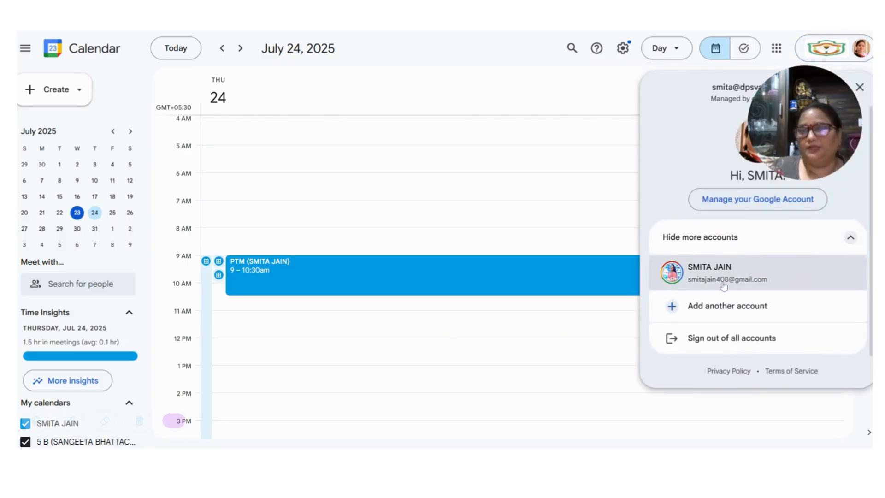
left_click(698, 285)
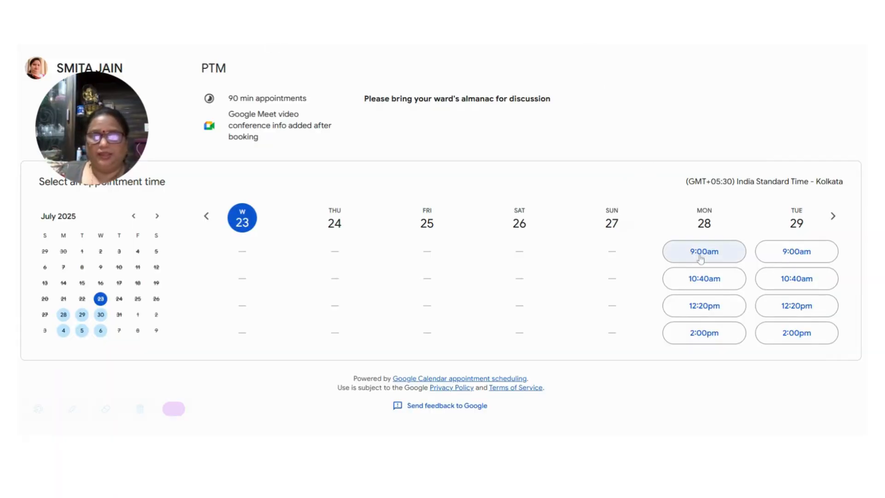
- Book the Monday July 28 9:00am PTM slot, entering a phone number and teacher name
left_click(701, 258)
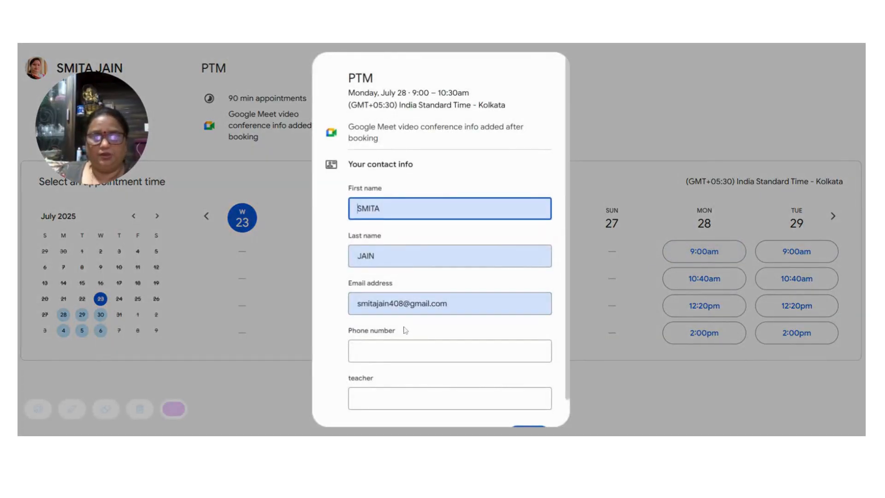
scroll(404, 330, "down", 1)
left_click(394, 328)
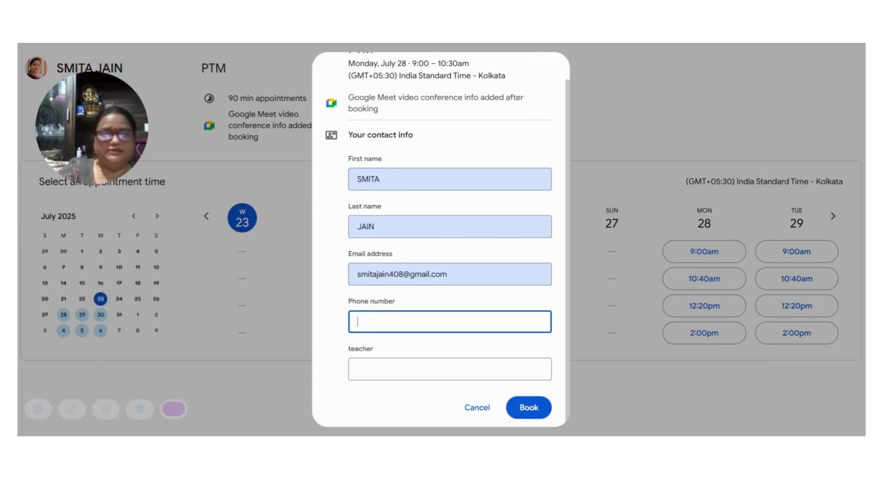
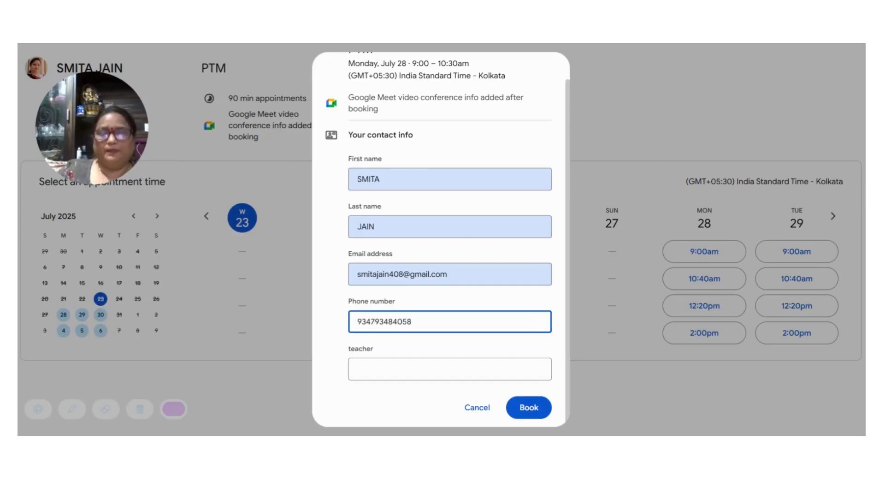
left_click(376, 385)
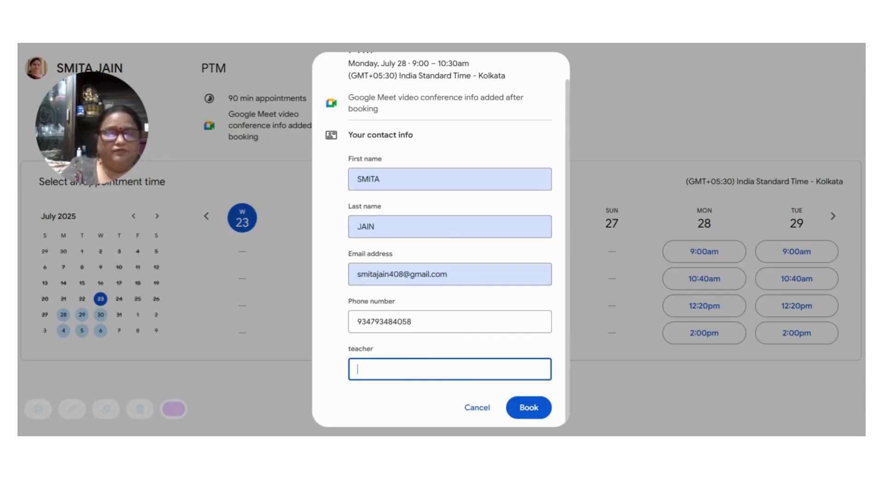
type("gshgdfjdfgj")
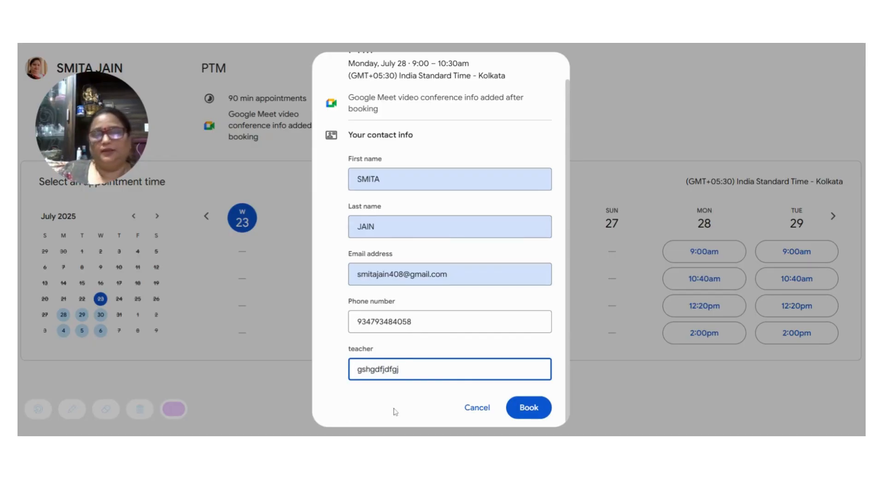
left_click(536, 409)
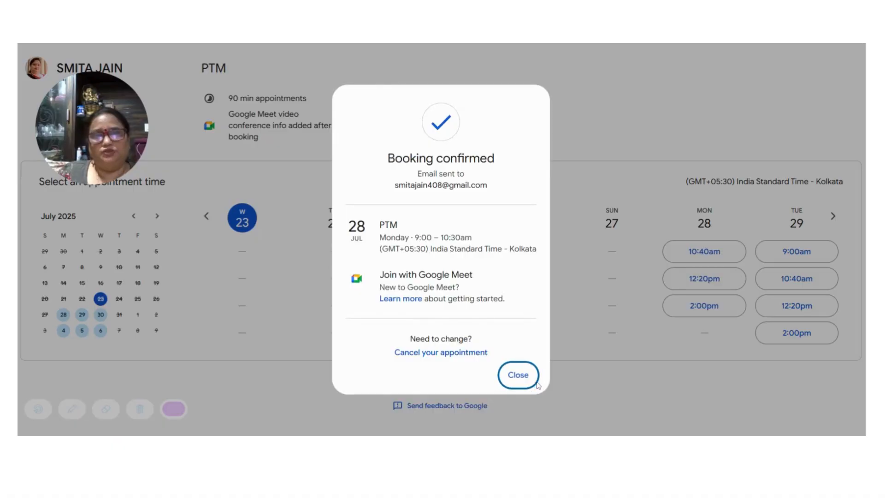
- Dismiss the Booking confirmed dialog to return to the booking page
left_click(518, 379)
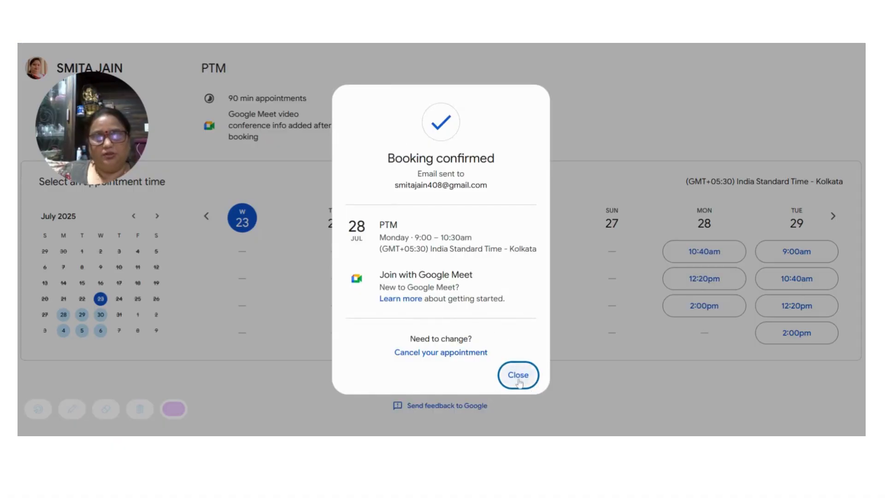
left_click(518, 379)
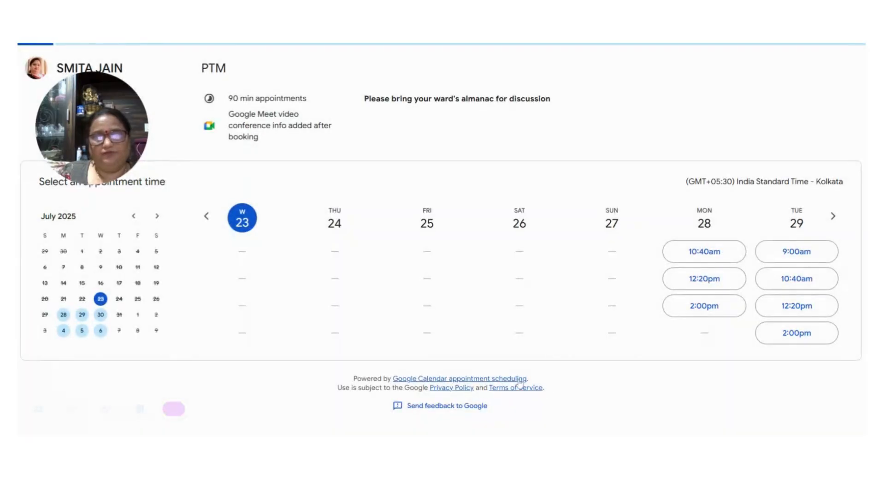